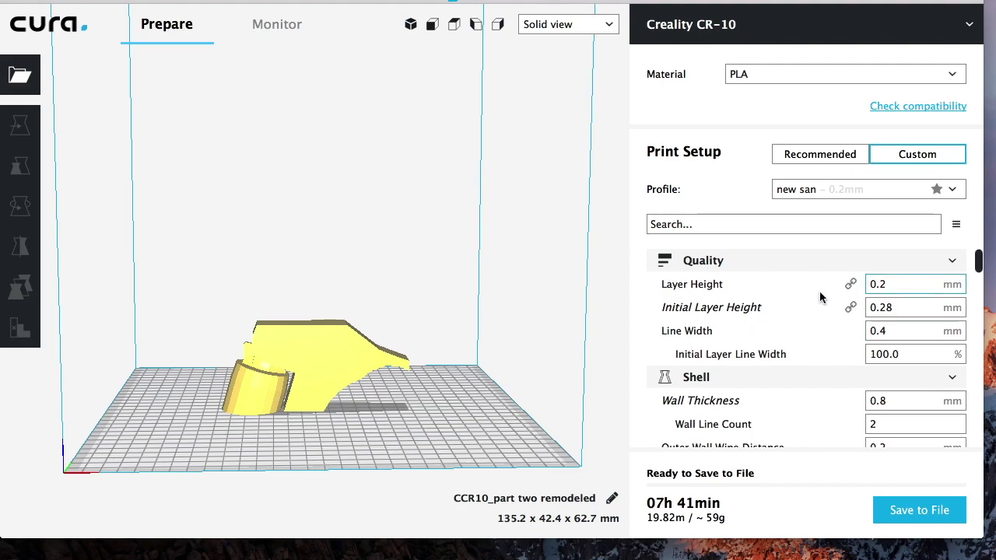
- Examine the Quality settings and view which of them are enabled in the setting visibility preferences
mouse_move(720, 354)
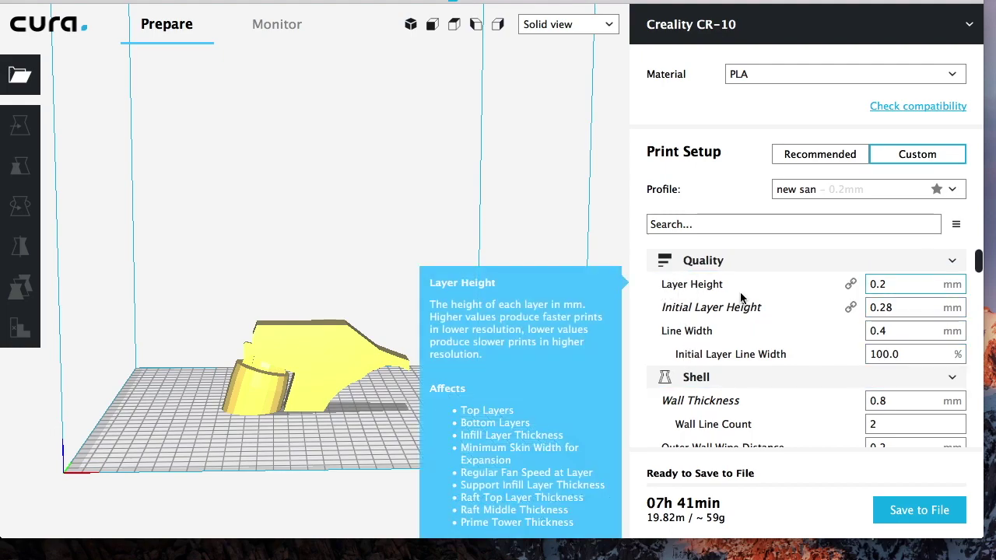
mouse_move(803, 301)
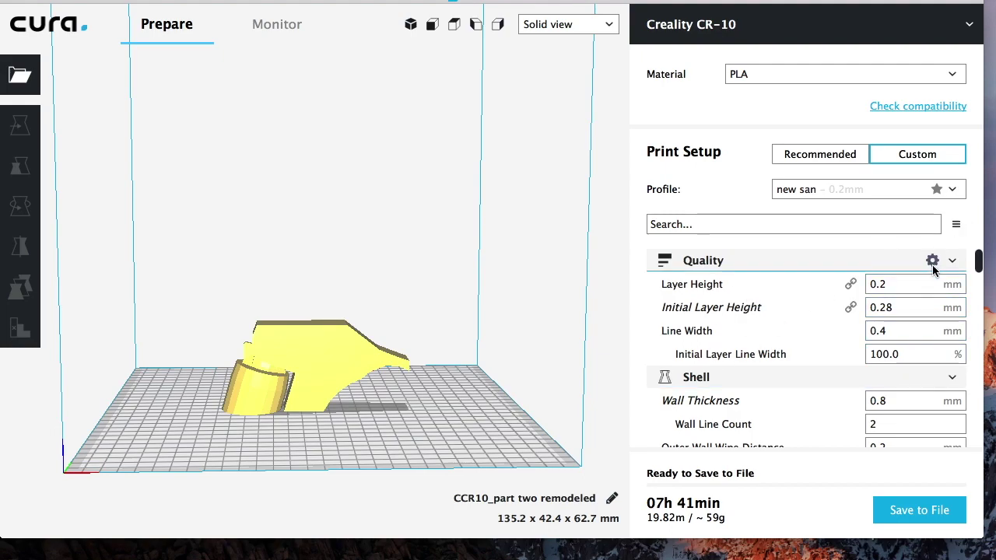
click(933, 263)
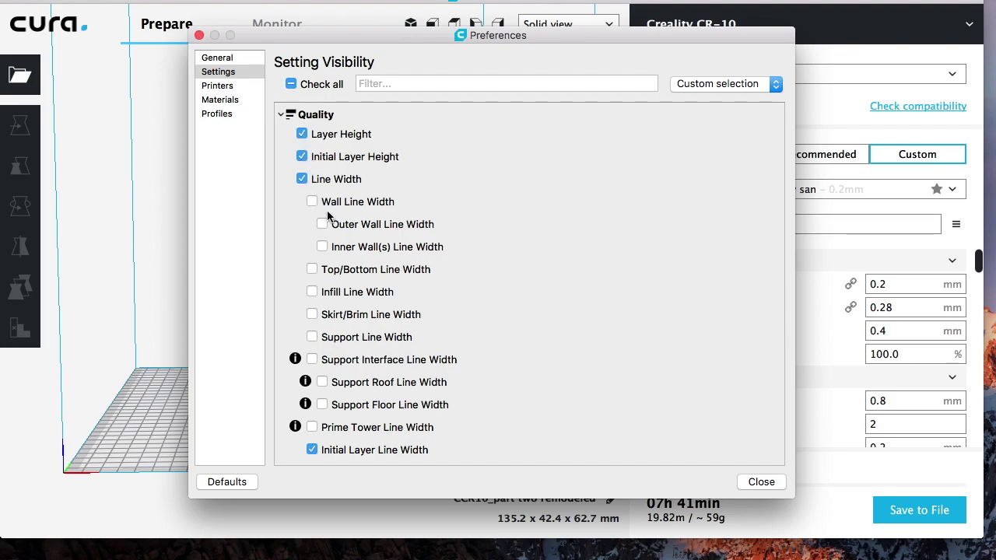
click(761, 482)
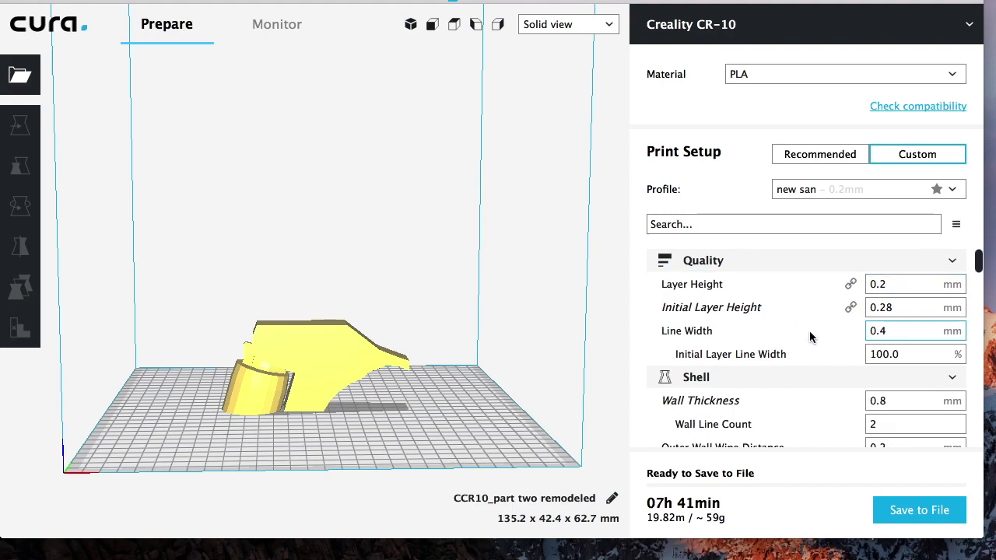
- Examine the Shell settings for wall thickness, wall line count and outer wall wipe distance
mouse_move(821, 337)
scroll(821, 337, down, 2)
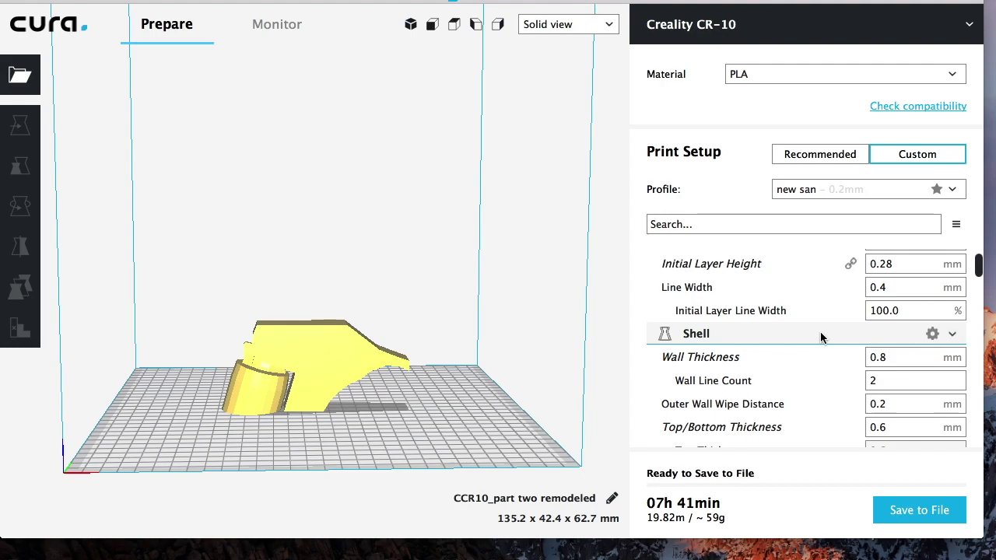
scroll(820, 336, down, 3)
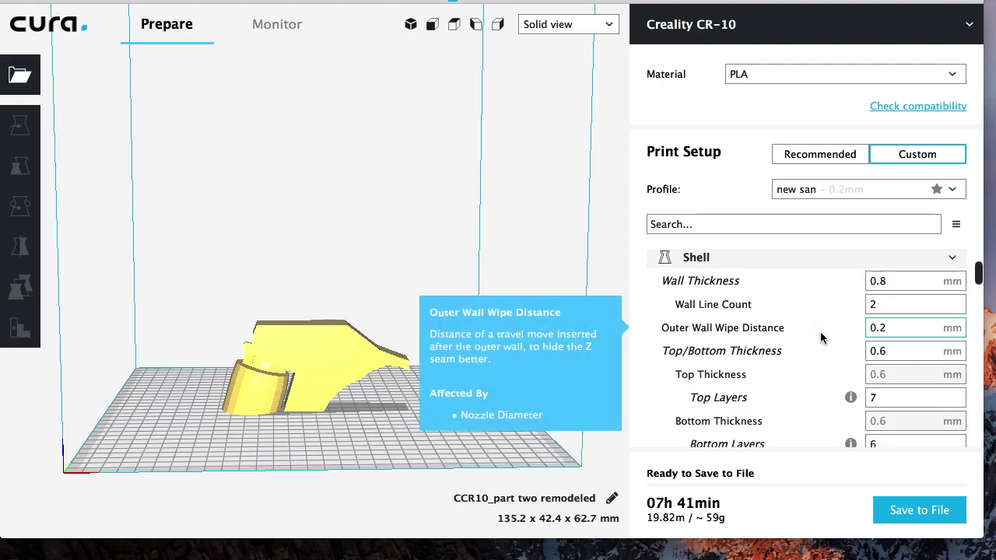
mouse_move(719, 287)
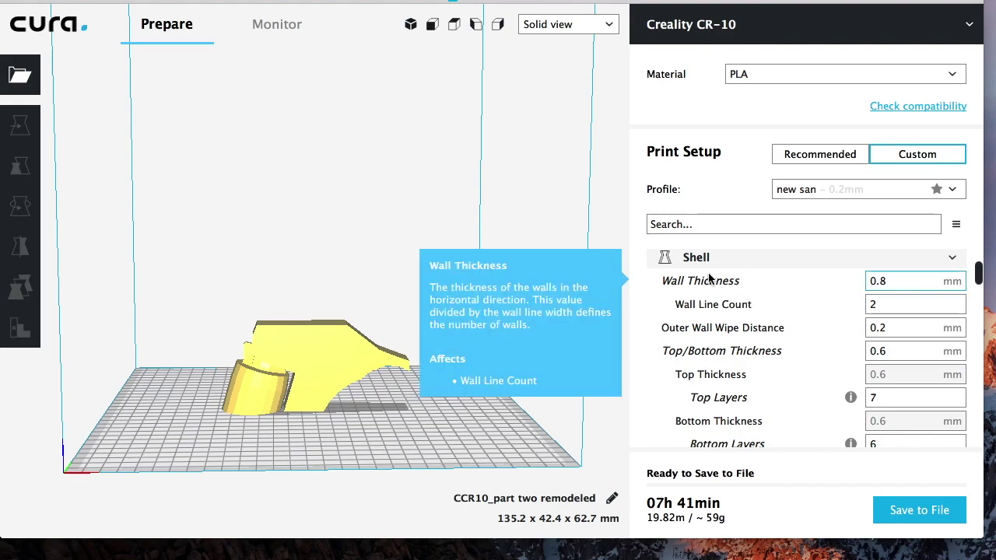
mouse_move(665, 317)
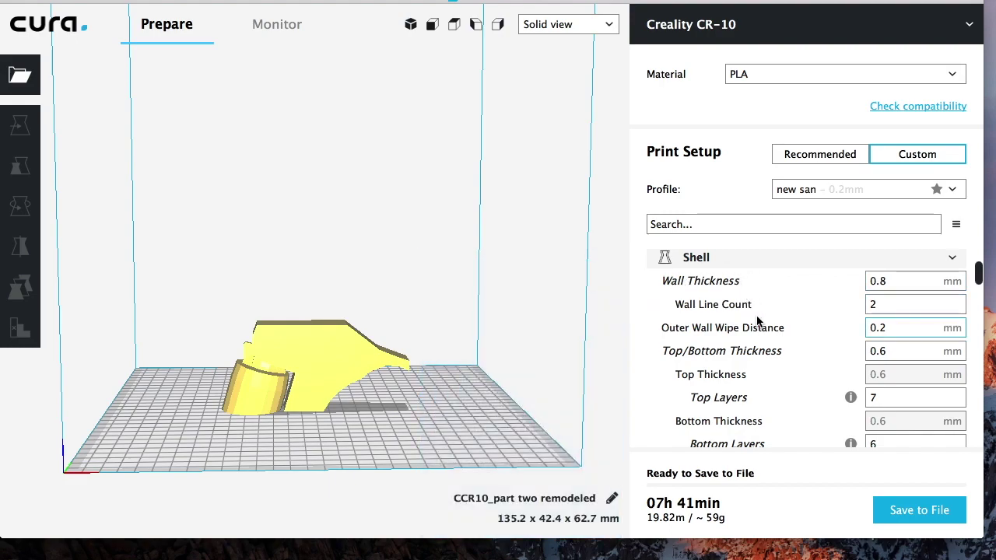
mouse_move(717, 352)
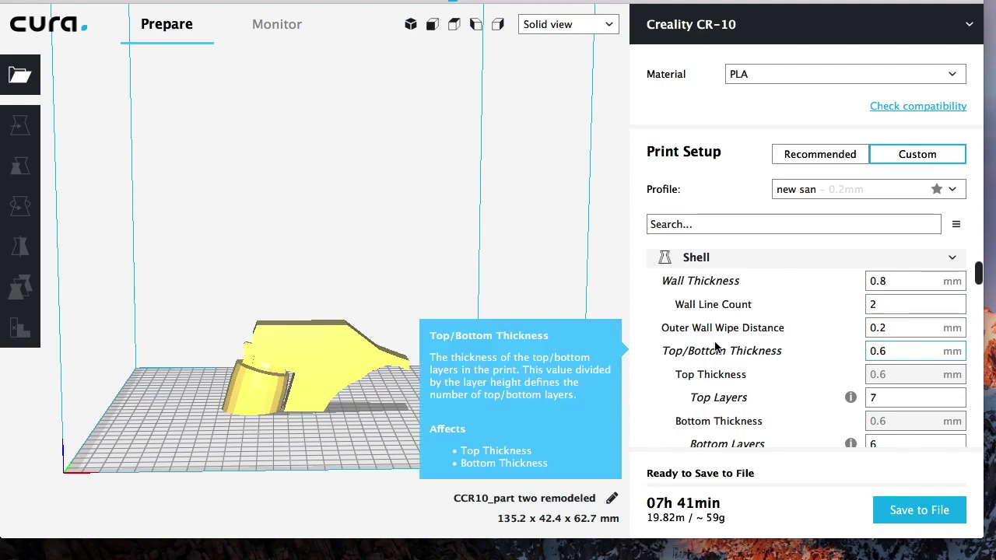
- Examine the top/bottom thickness and the numbers of top and bottom layers in the Shell settings
scroll(717, 348, down, 3)
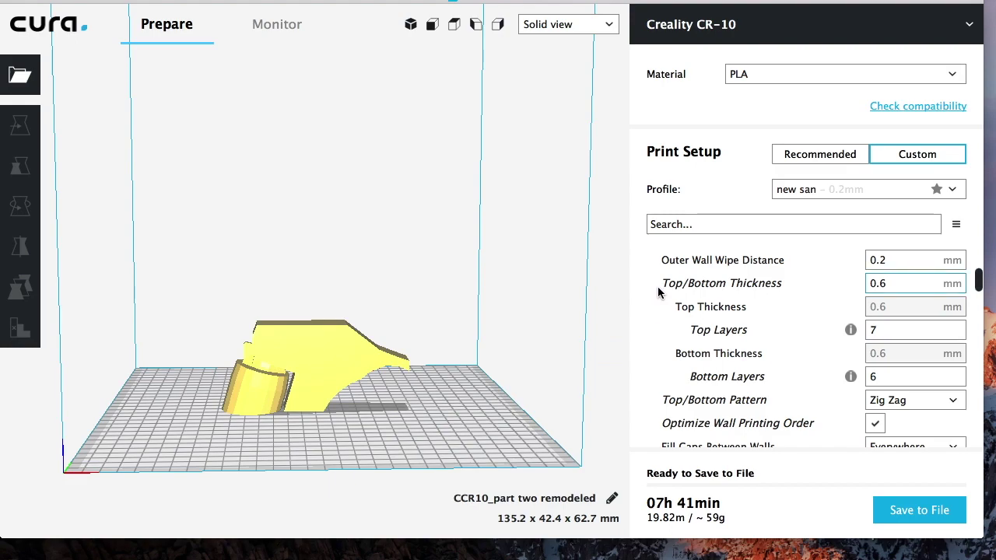
mouse_move(659, 291)
click(876, 333)
mouse_move(893, 354)
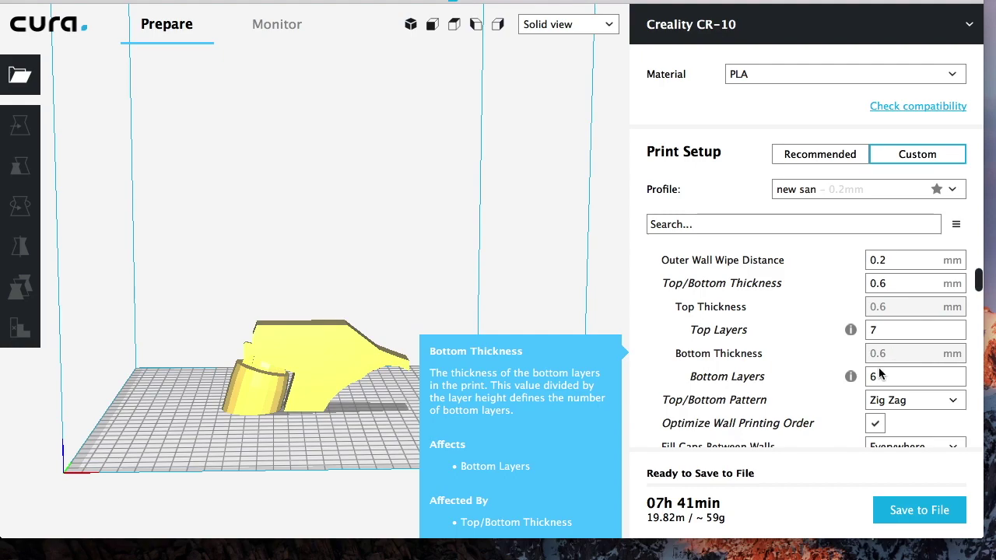
mouse_move(726, 387)
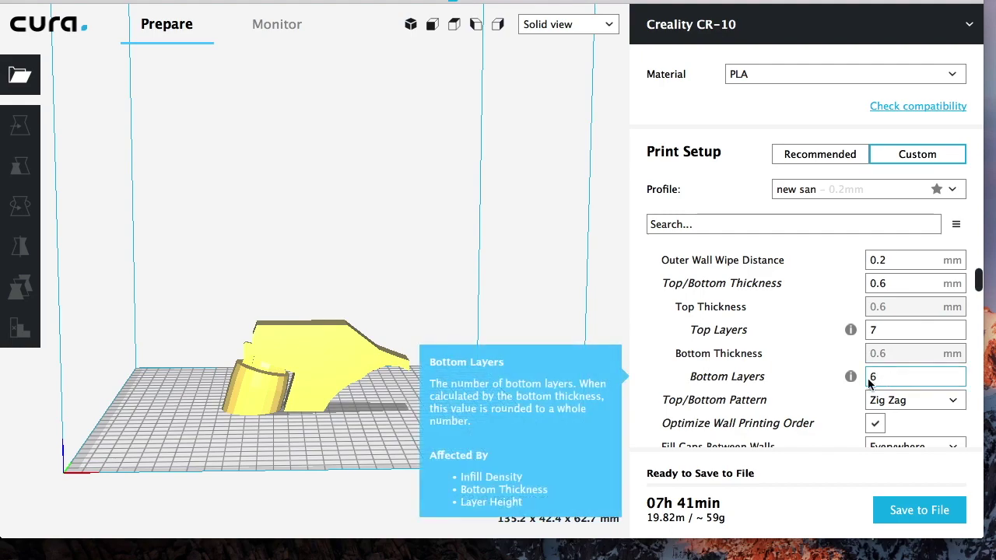
mouse_move(852, 343)
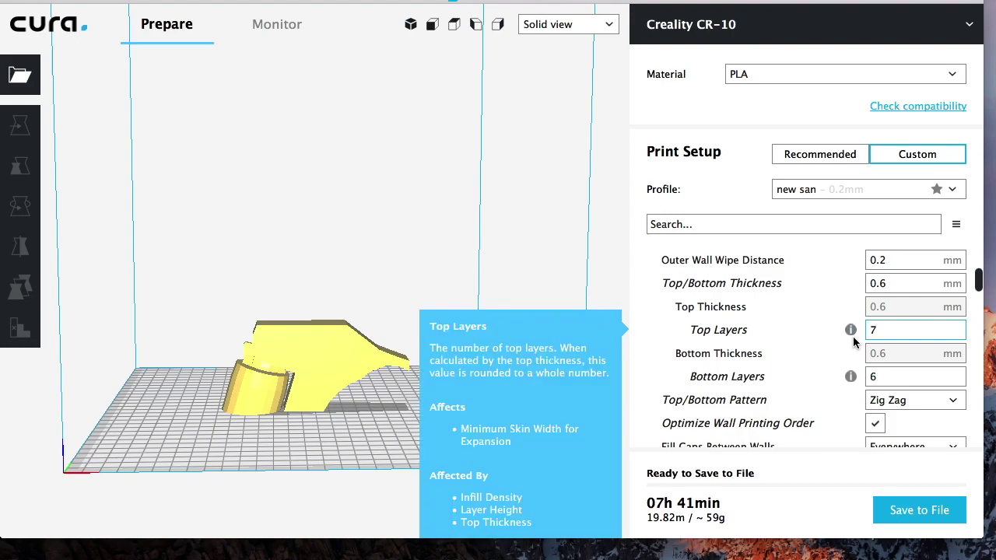
- Review the remaining Shell settings, from top/bottom pattern to ironing, and the Infill density, pattern and overlap settings
scroll(787, 378, down, 4)
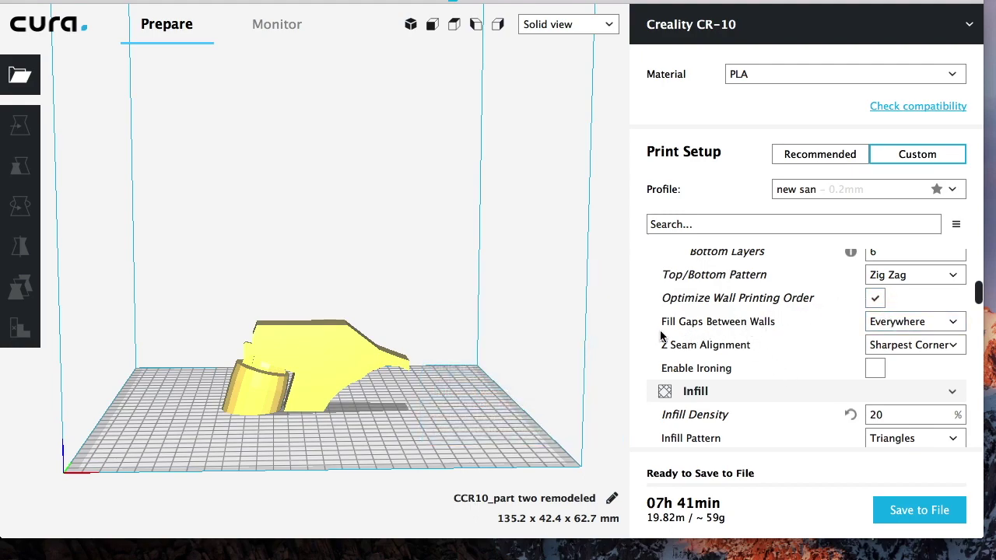
mouse_move(659, 335)
scroll(778, 383, down, 3)
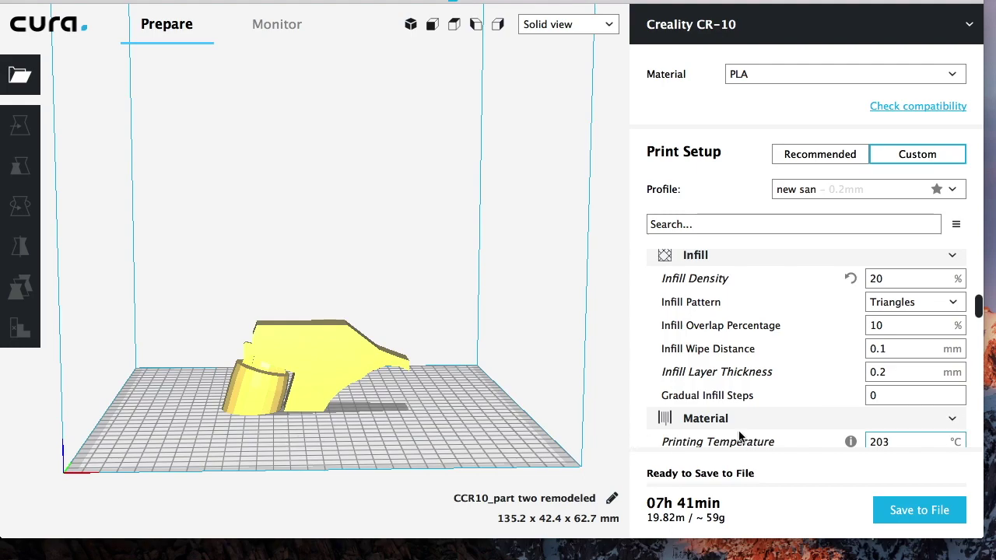
- Examine the Material settings for printing and build plate temperatures, filament diameter, flow and retraction
scroll(852, 388, down, 2)
scroll(852, 390, down, 3)
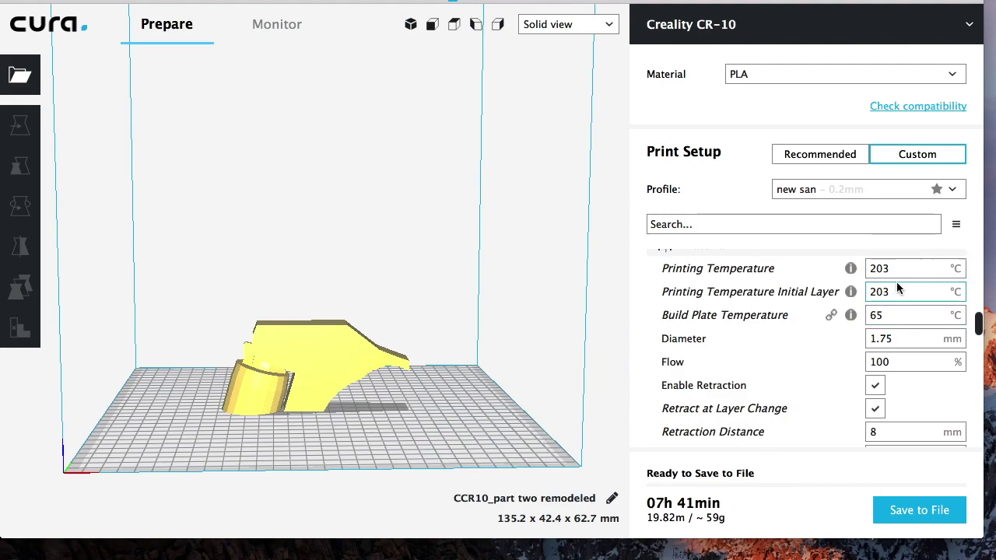
click(893, 268)
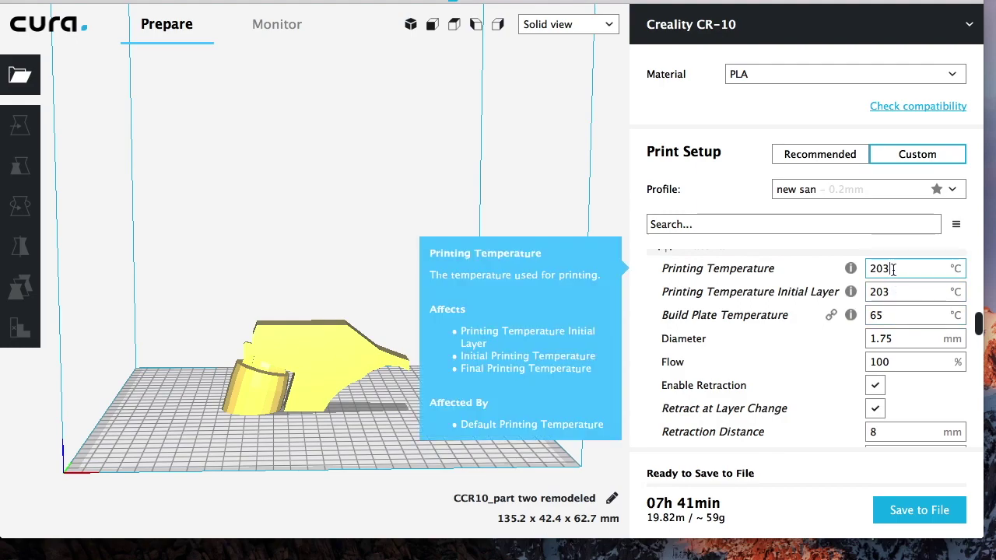
mouse_move(891, 292)
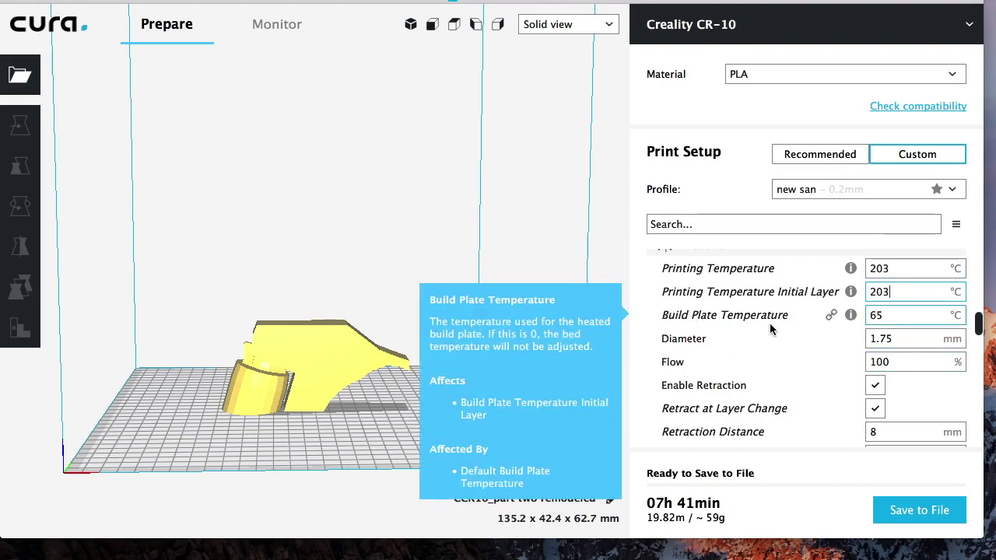
mouse_move(794, 333)
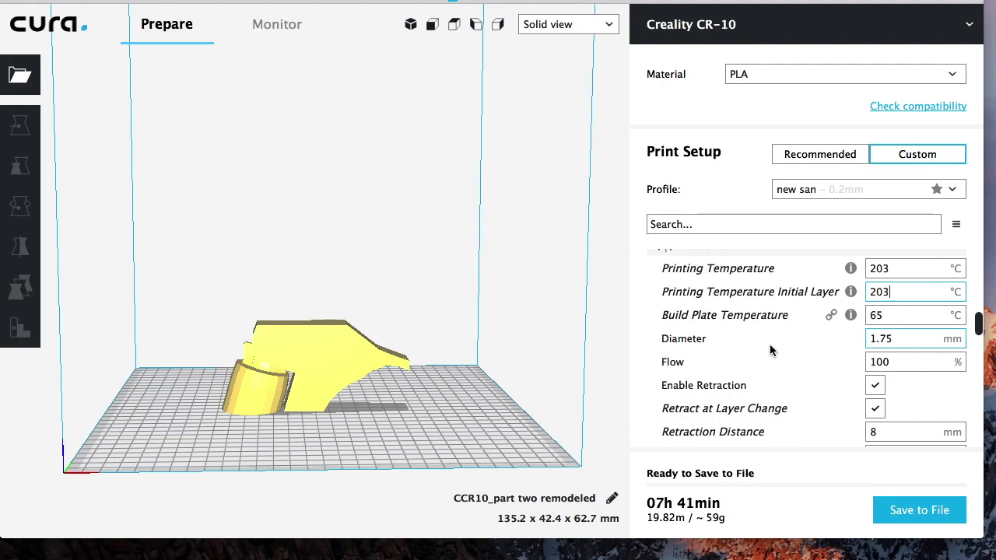
mouse_move(677, 348)
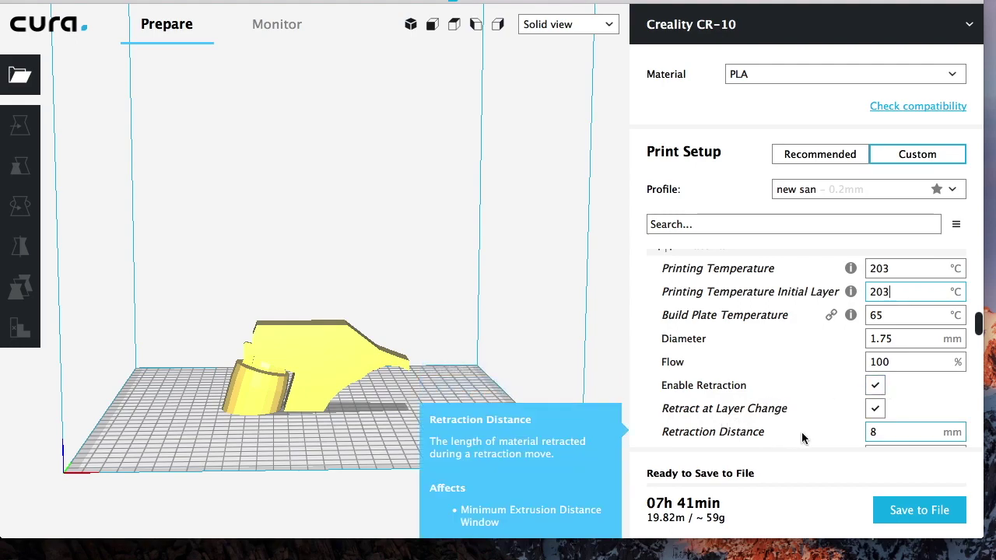
scroll(819, 397, down, 3)
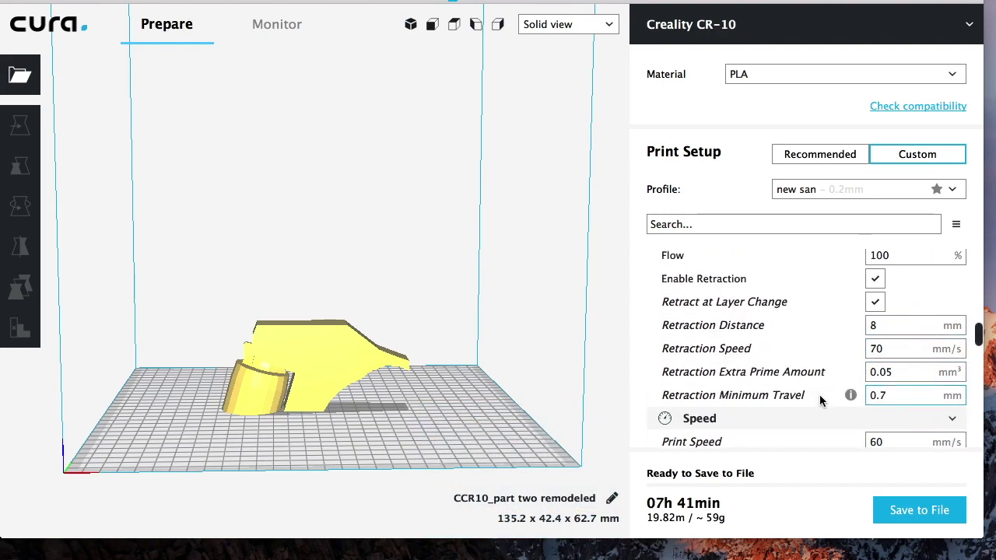
scroll(820, 401, down, 2)
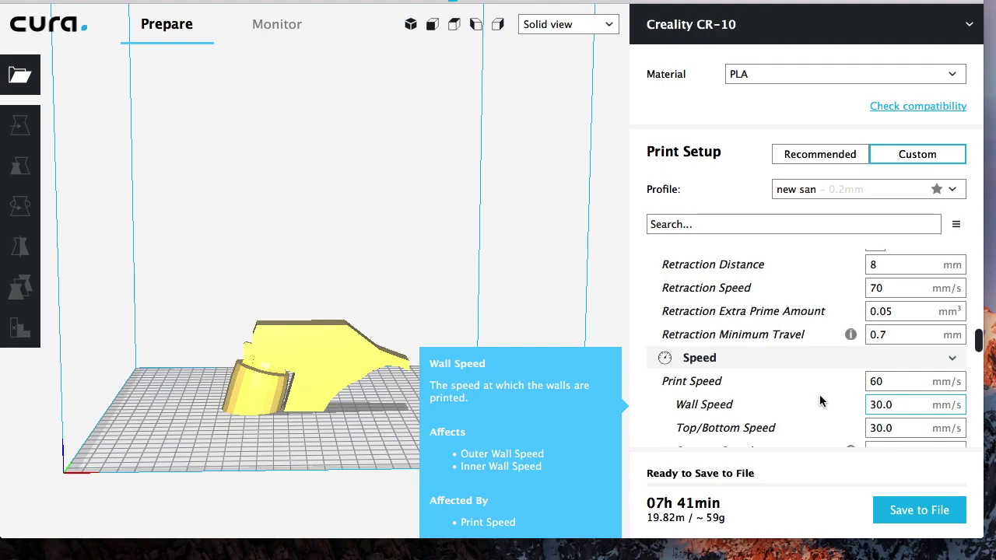
- Try a retraction minimum travel of 0.6 mm, and restore it to 0.7 mm
click(895, 333)
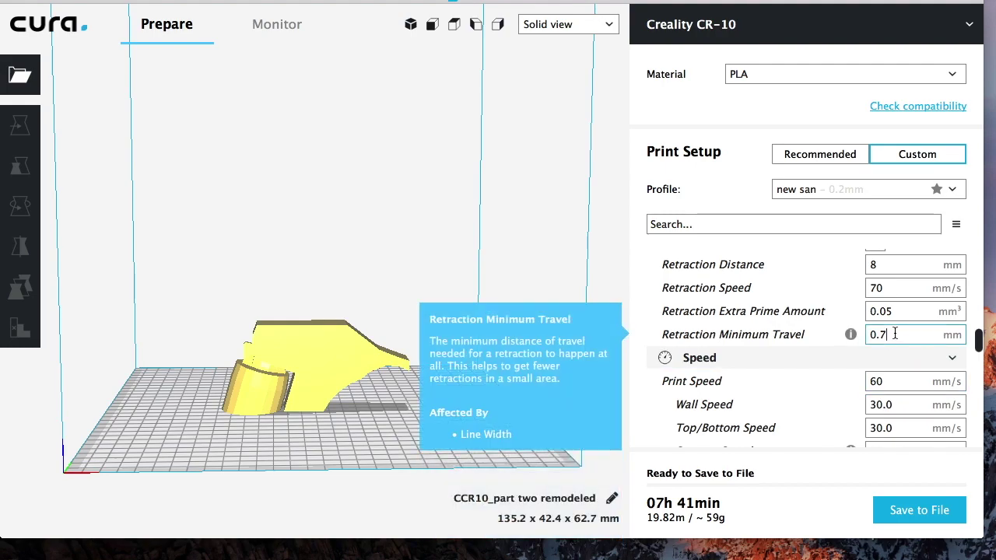
key(BackSpace)
text(6)
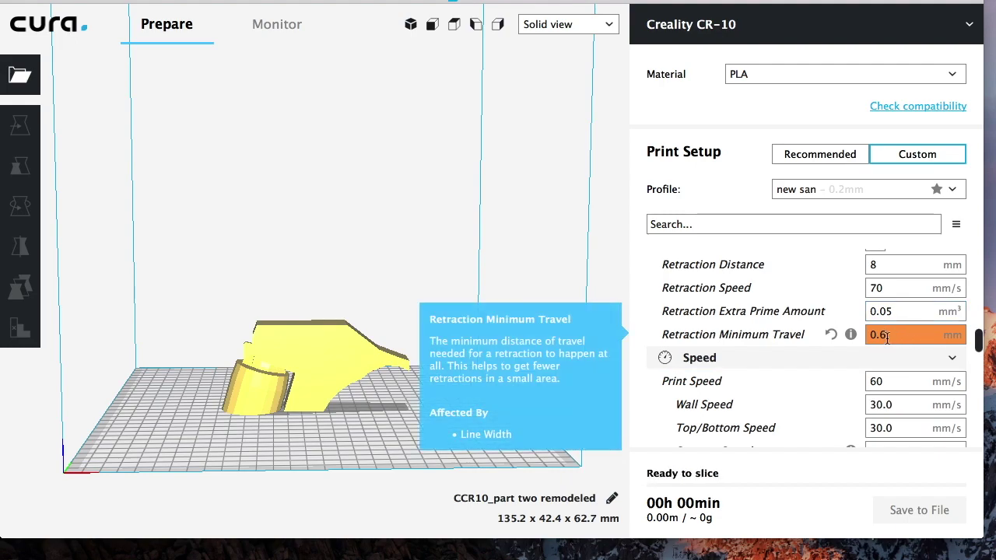
key(BackSpace)
text(7)
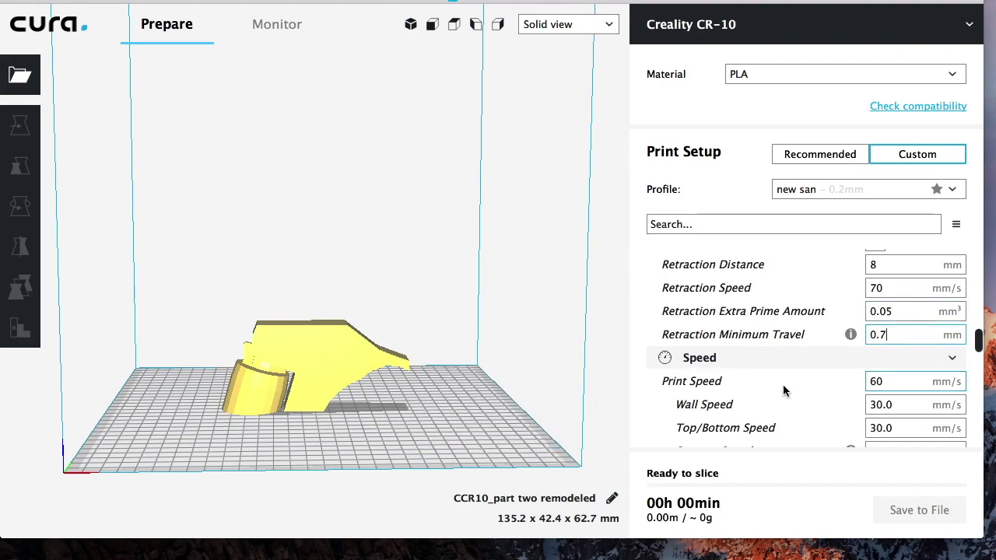
- Examine the Speed settings for printing, walls, support, travel and the initial layer, including the number of slower layers
scroll(783, 384, down, 2)
scroll(783, 385, down, 2)
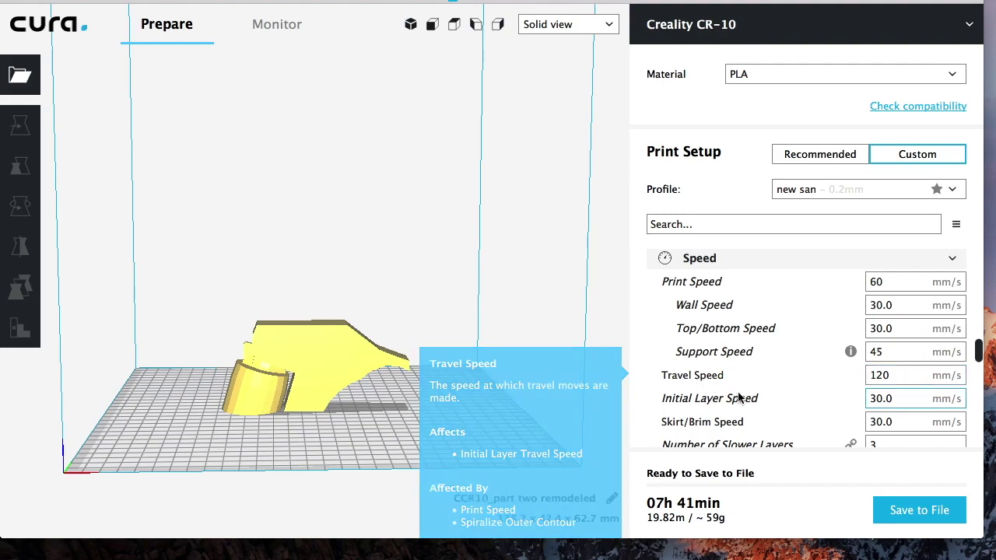
scroll(748, 397, down, 2)
scroll(749, 397, down, 3)
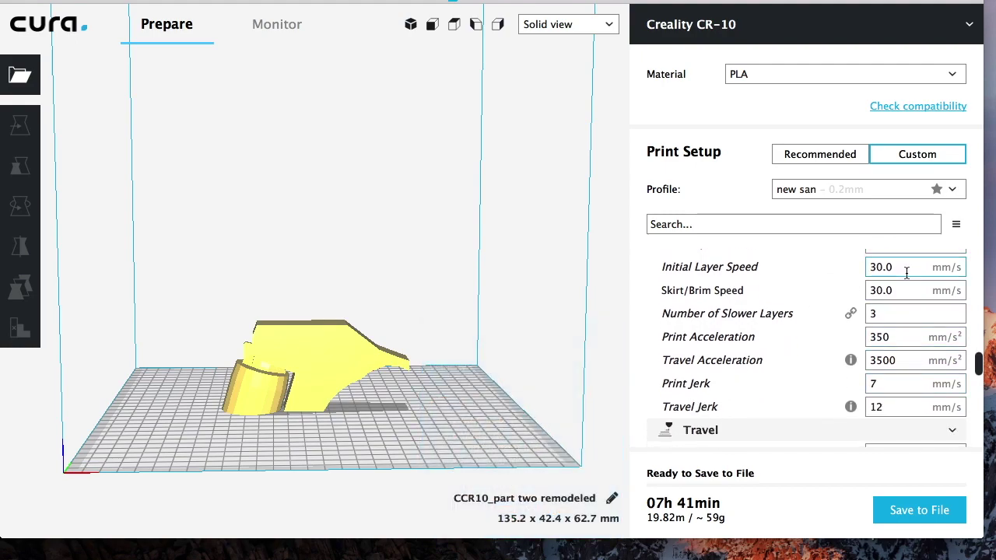
mouse_move(899, 294)
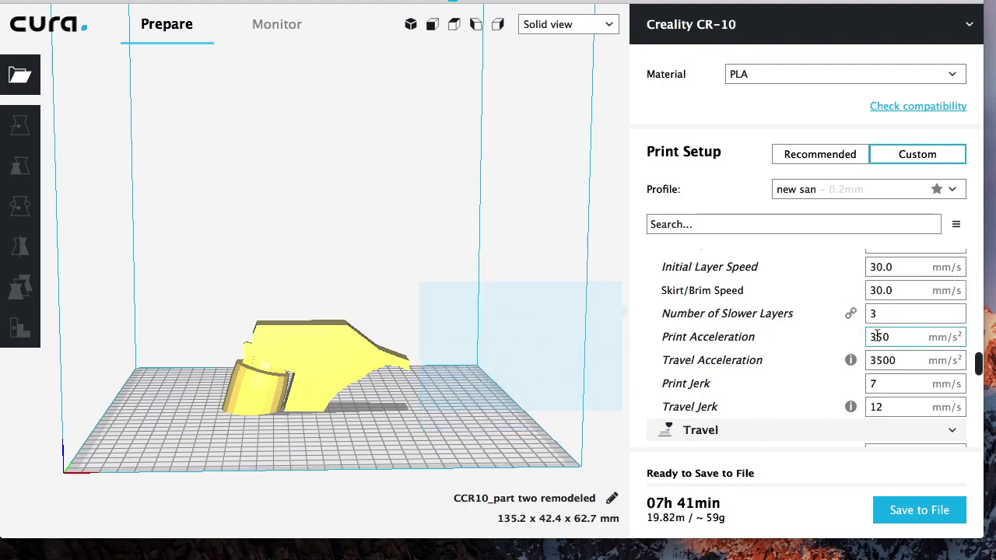
mouse_move(875, 312)
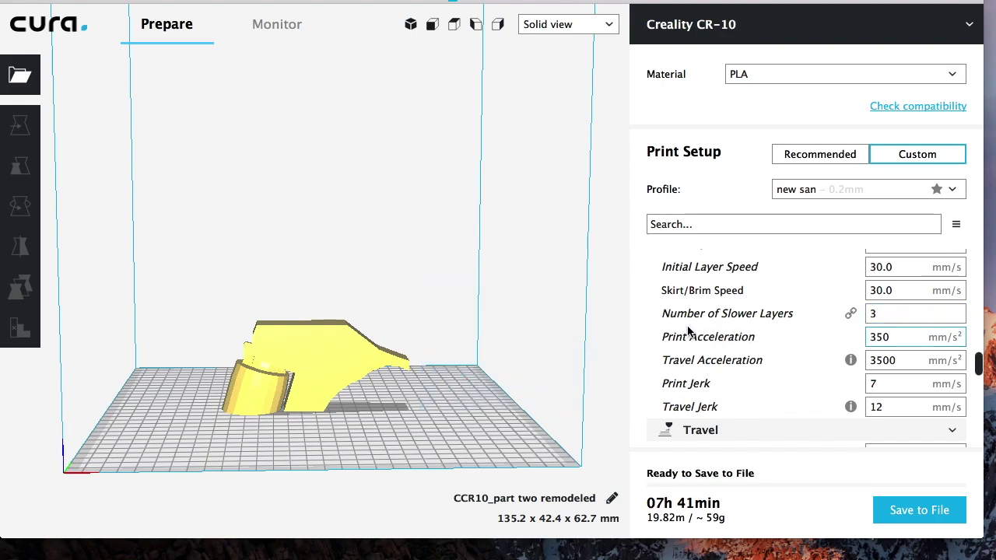
- Examine the print and travel acceleration and jerk settings in the Speed section
scroll(722, 372, down, 3)
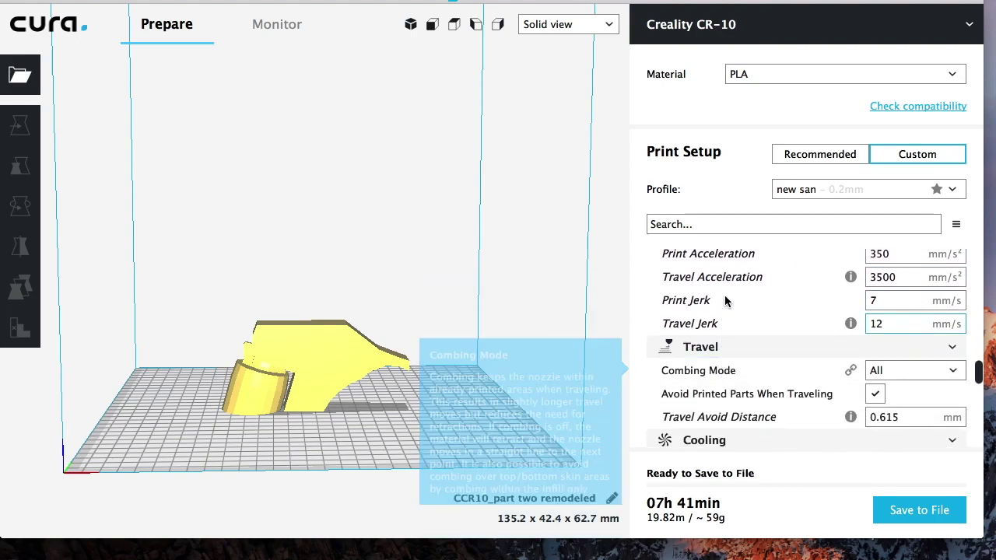
mouse_move(777, 287)
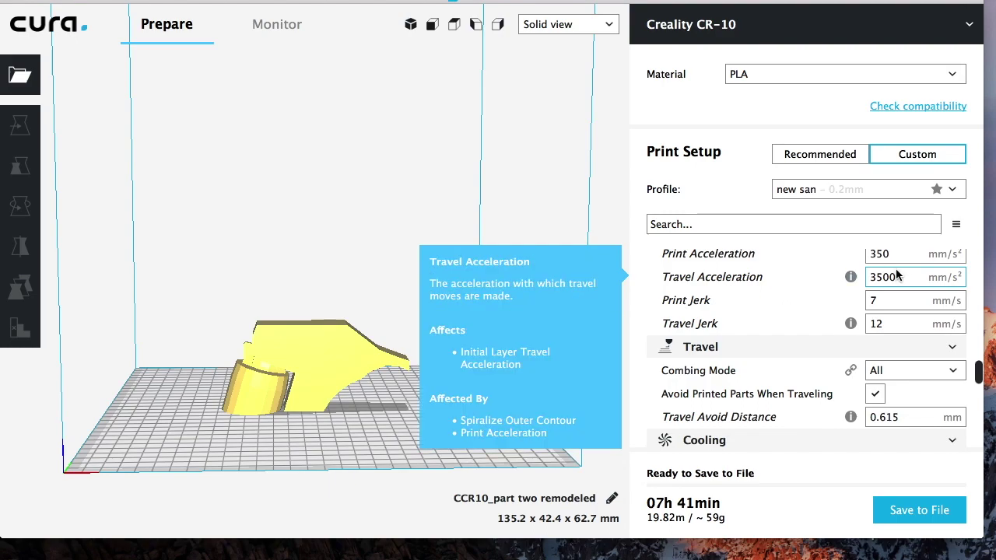
mouse_move(892, 254)
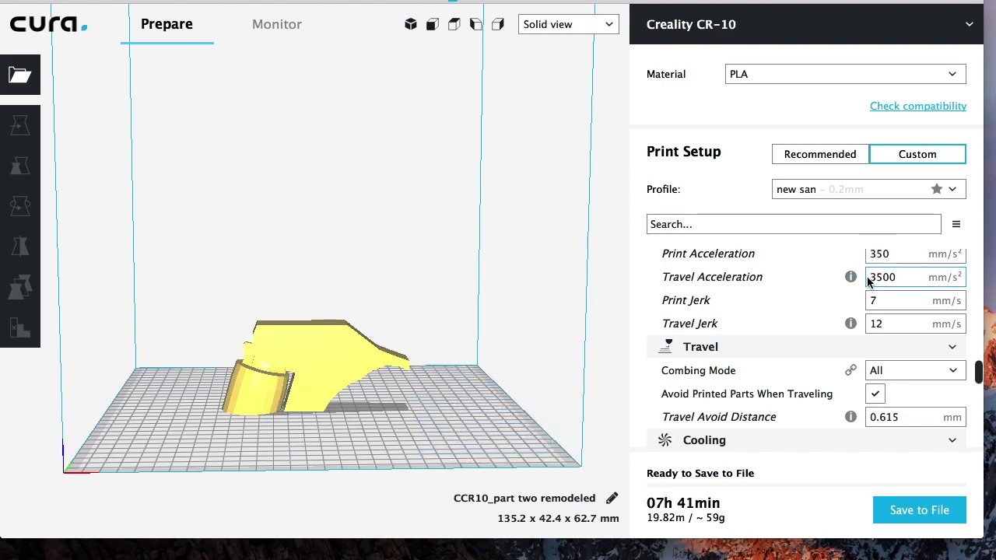
click(870, 277)
mouse_move(892, 277)
mouse_move(847, 298)
mouse_move(889, 250)
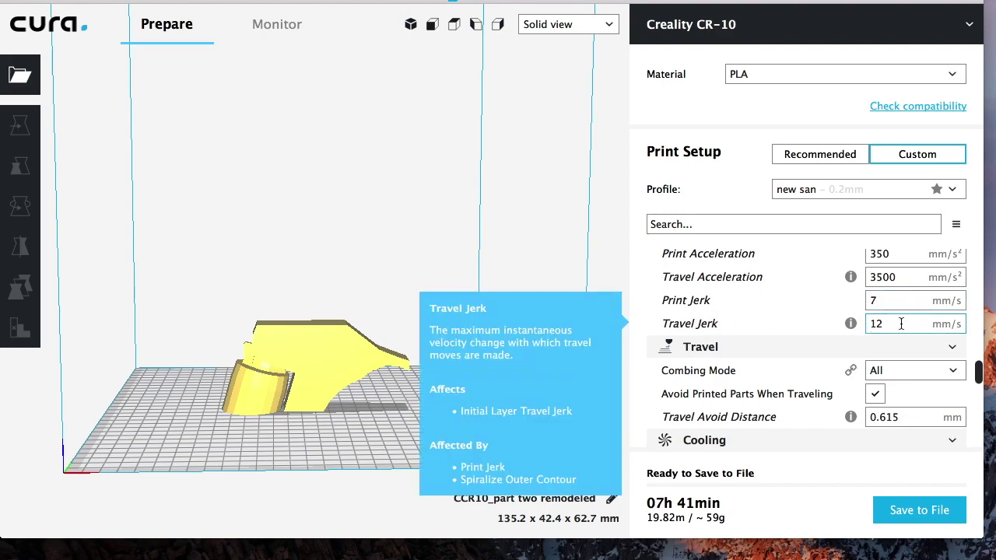
- Review the Travel settings for combing and part avoidance, and the Cooling settings for print cooling and initial fan speed
scroll(904, 325, down, 2)
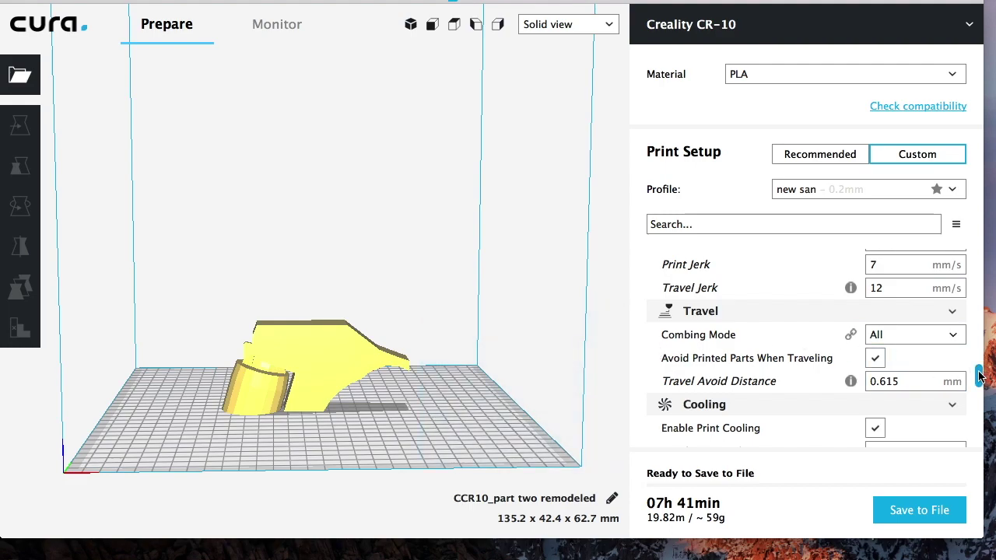
drag(981, 377, 980, 389)
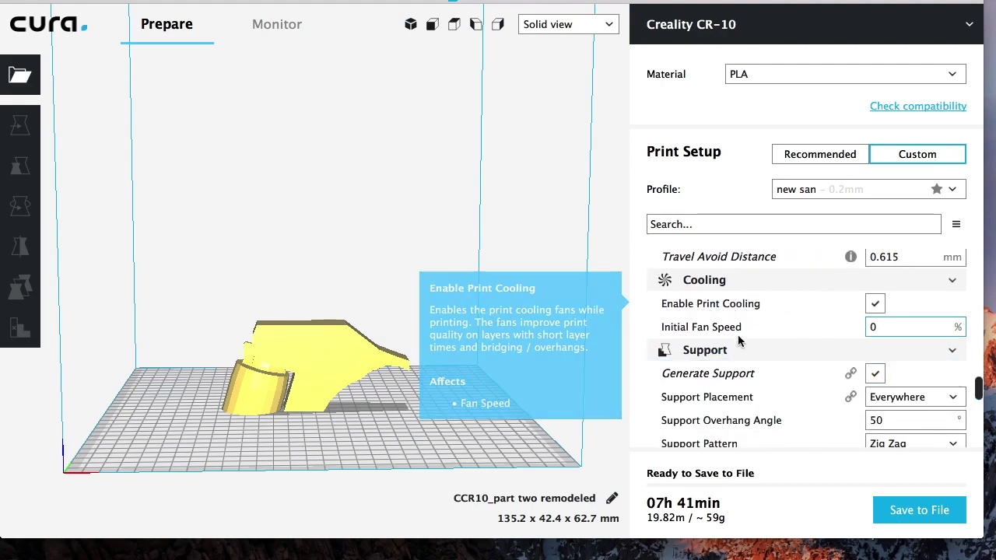
- Review the Support settings, checking the available support placement options, the overhang angle and the support pattern
mouse_move(742, 327)
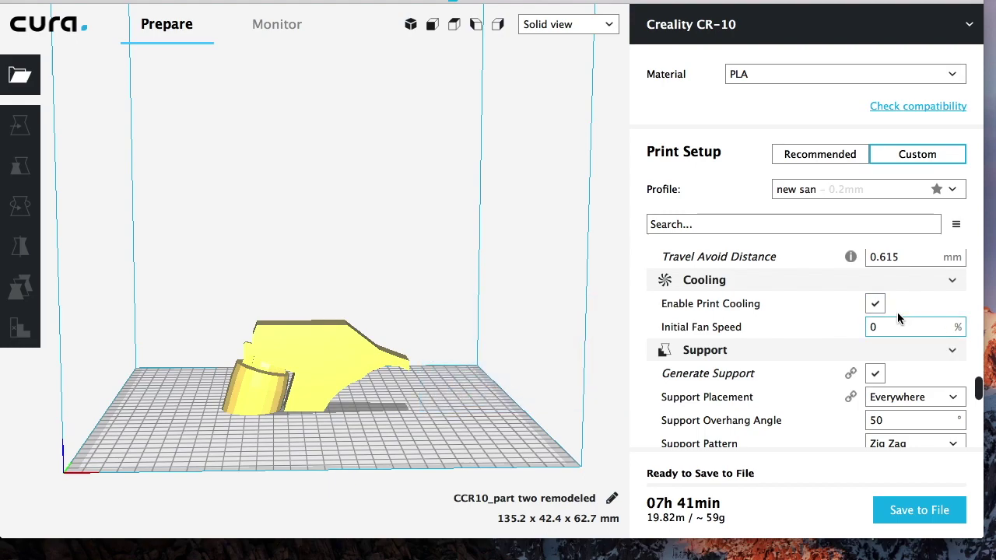
drag(980, 389, 981, 398)
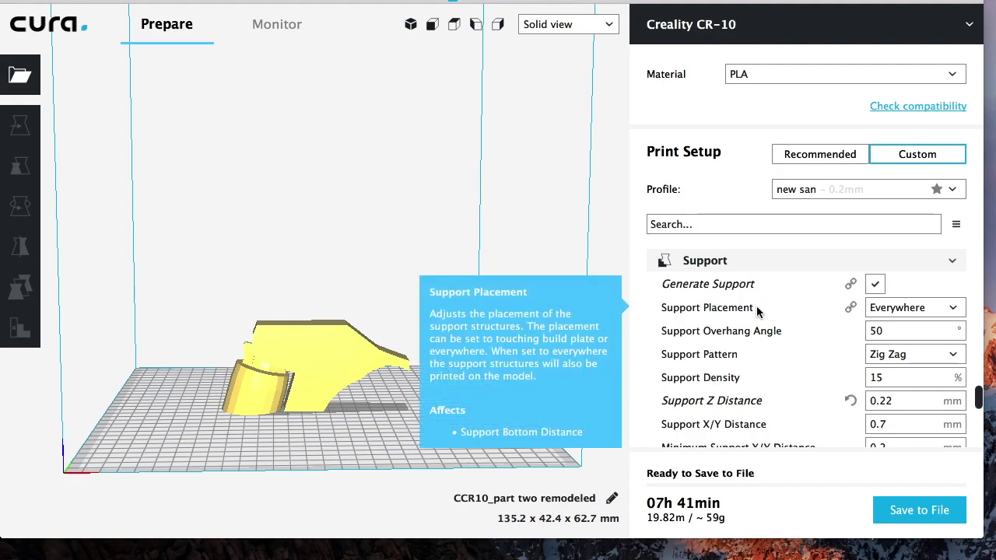
click(954, 311)
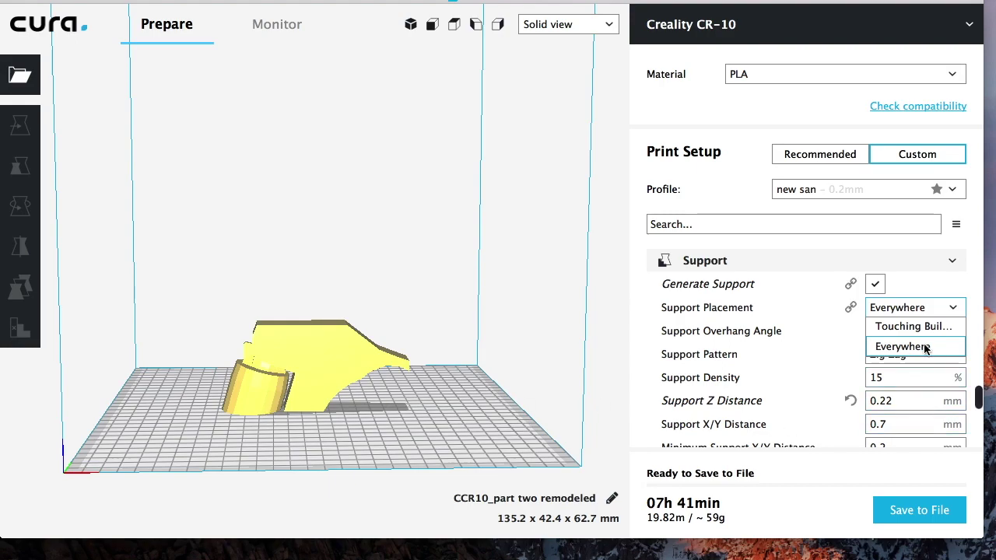
click(805, 356)
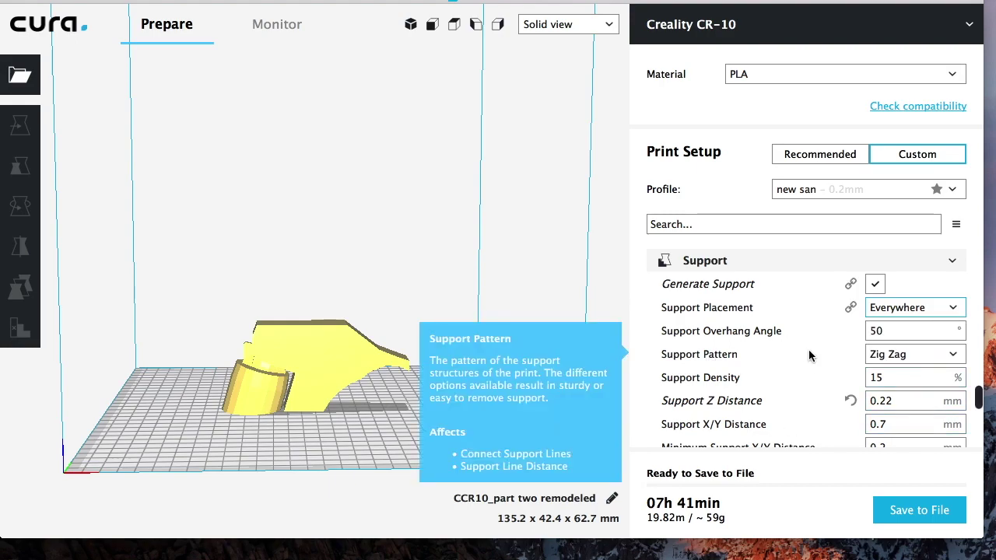
mouse_move(818, 337)
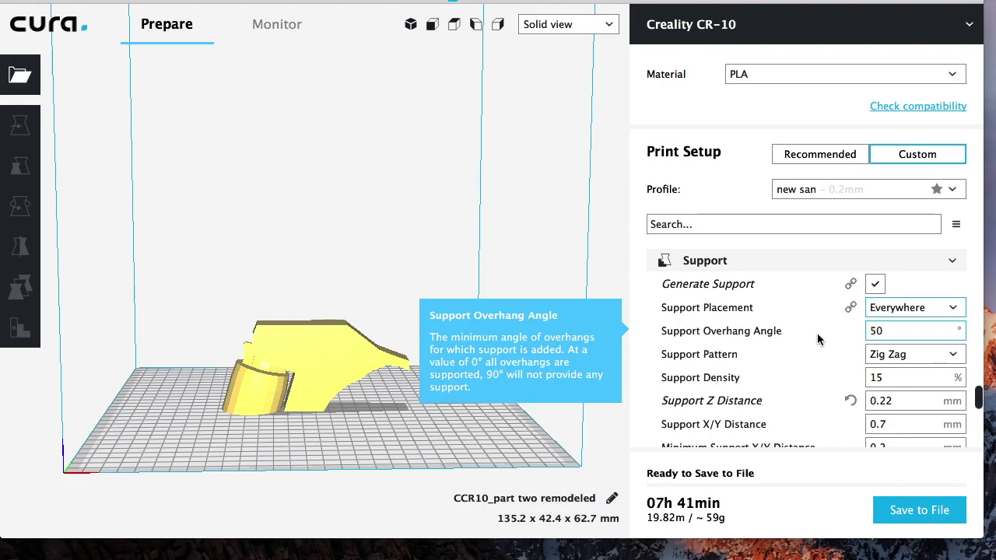
- Switch the model to Layer view and inspect the generated supports in relation to the Support Overhang Angle
click(612, 28)
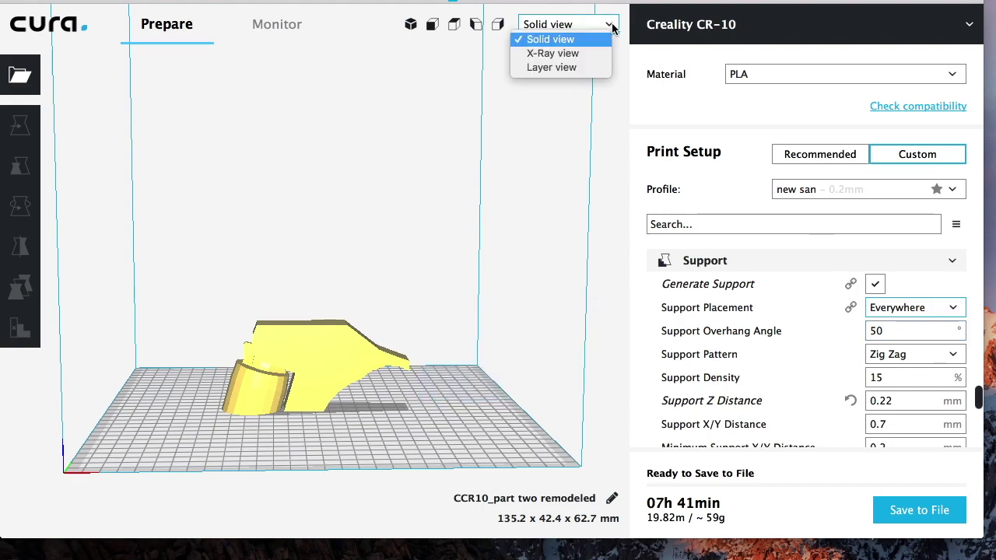
click(556, 68)
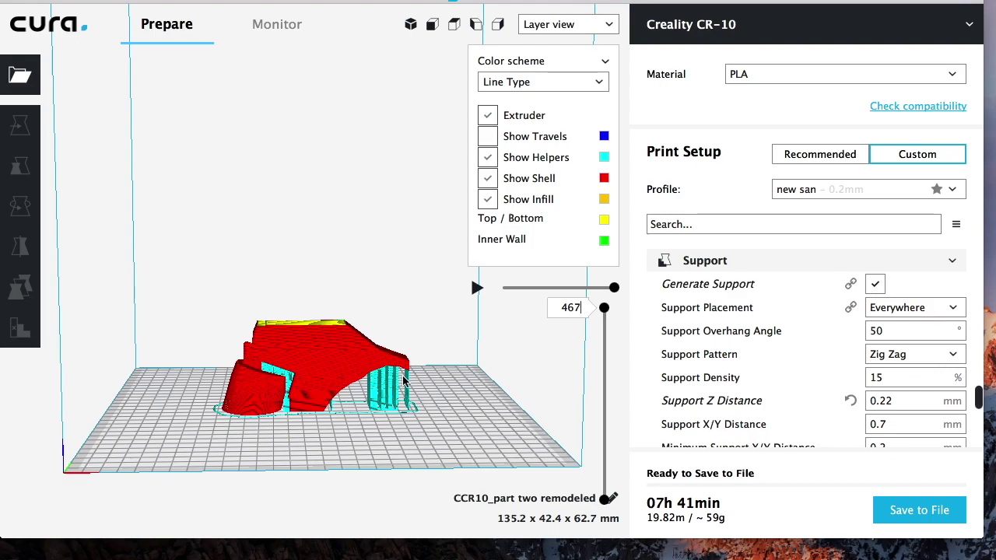
mouse_move(912, 330)
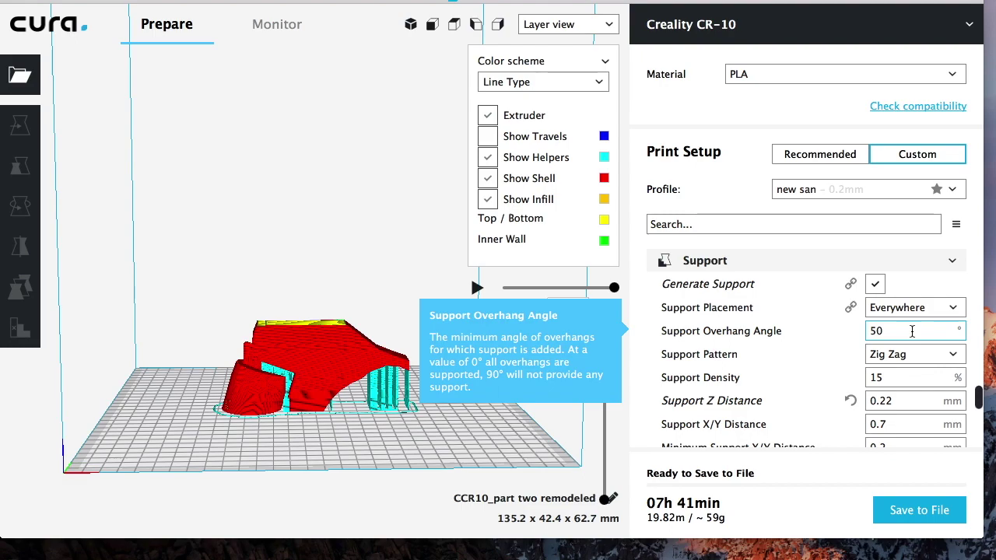
- Examine the Support Density, Support Z Distance and support X/Y distance settings
click(892, 378)
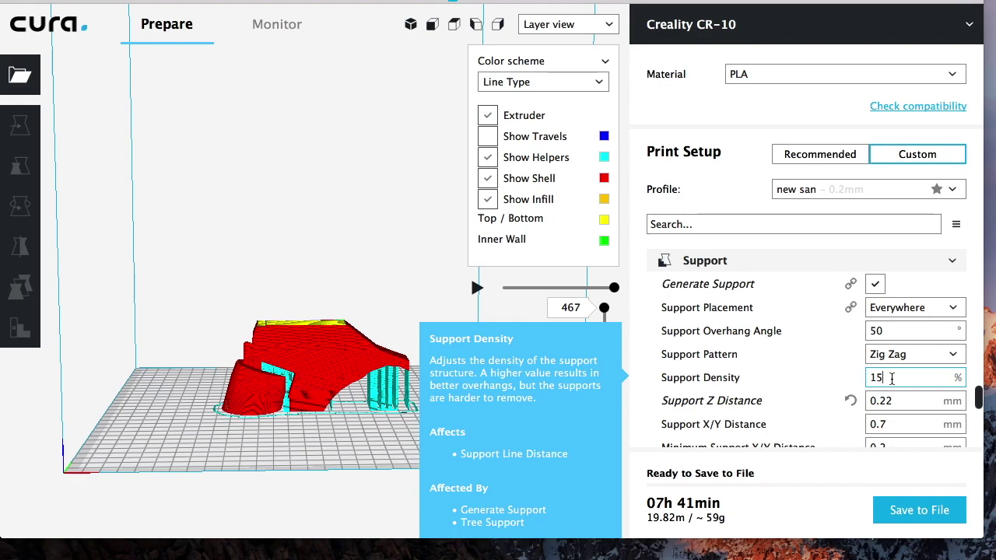
scroll(892, 379, down, 5)
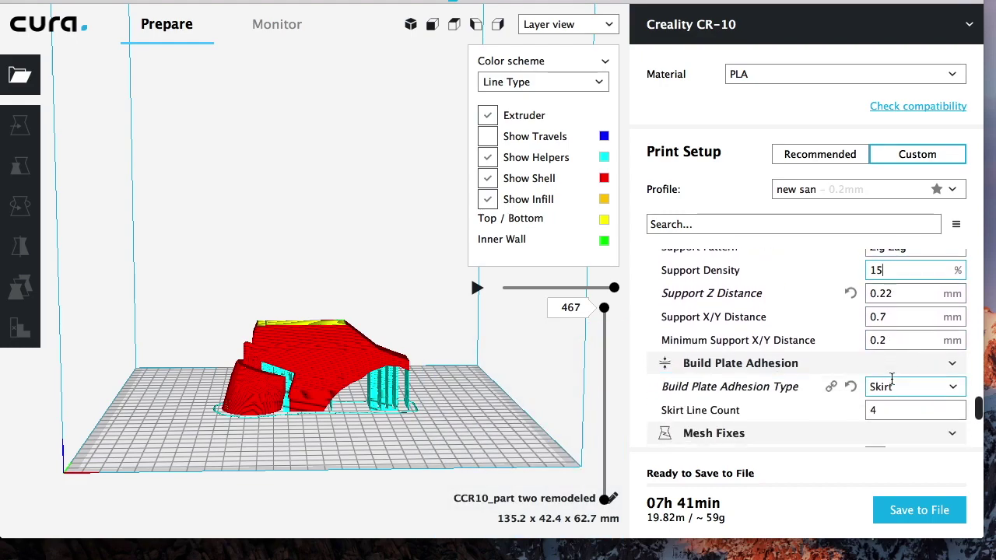
mouse_move(892, 378)
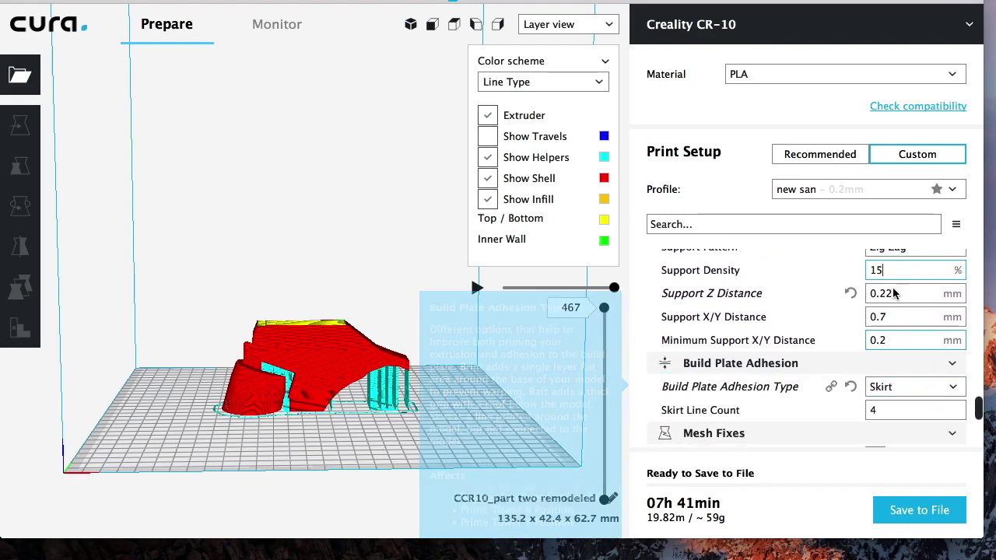
mouse_move(730, 302)
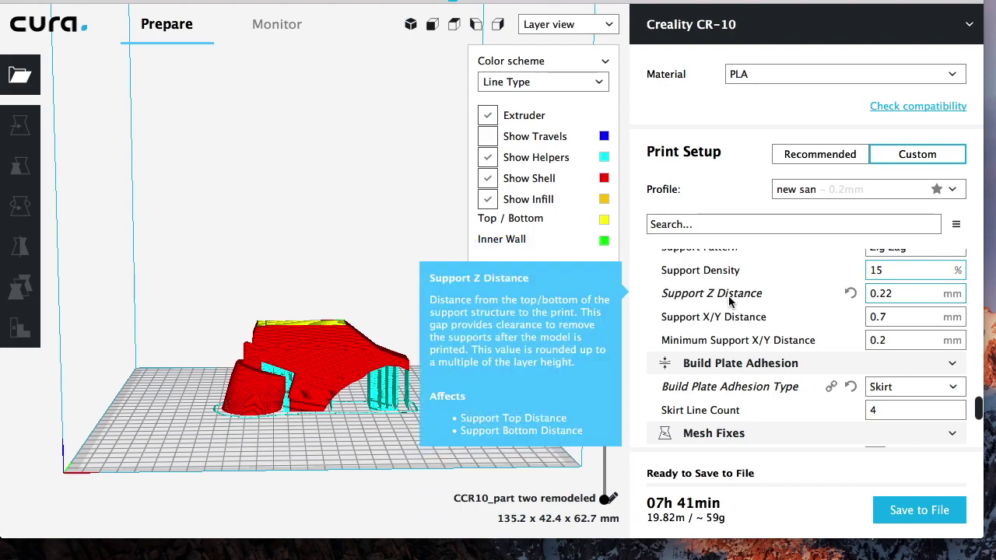
click(884, 297)
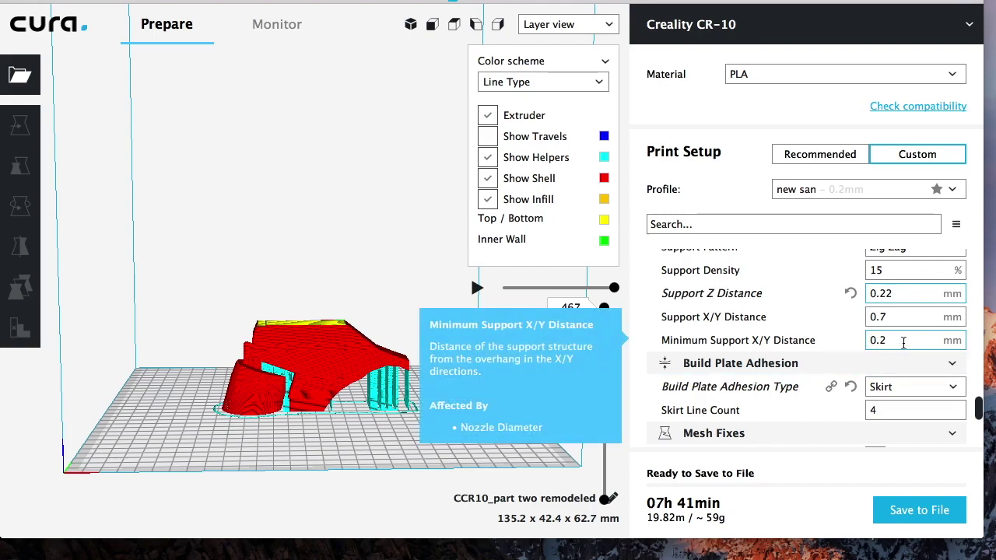
- Check the build plate adhesion types, try Raft, and restore Skirt
scroll(903, 343, down, 2)
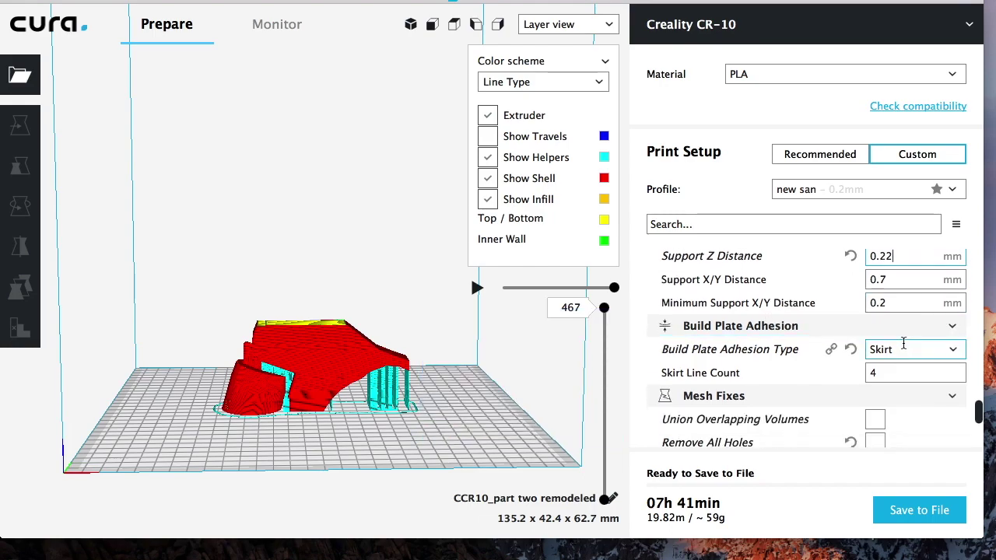
click(954, 352)
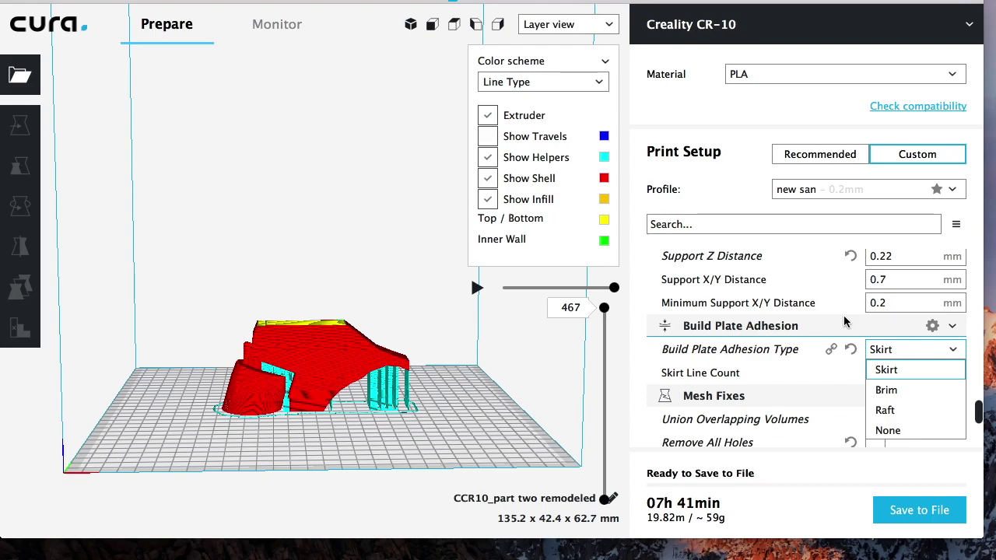
click(650, 376)
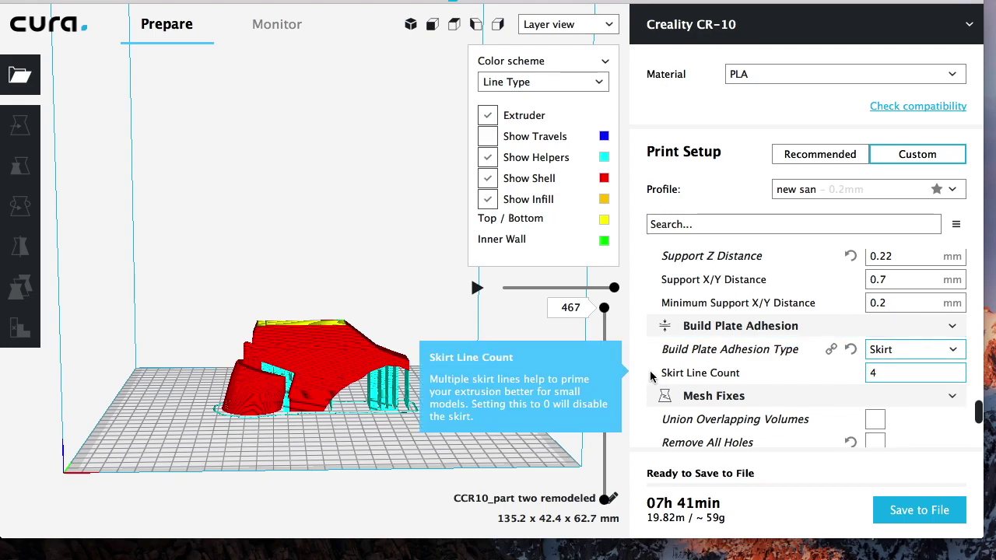
click(956, 353)
click(894, 410)
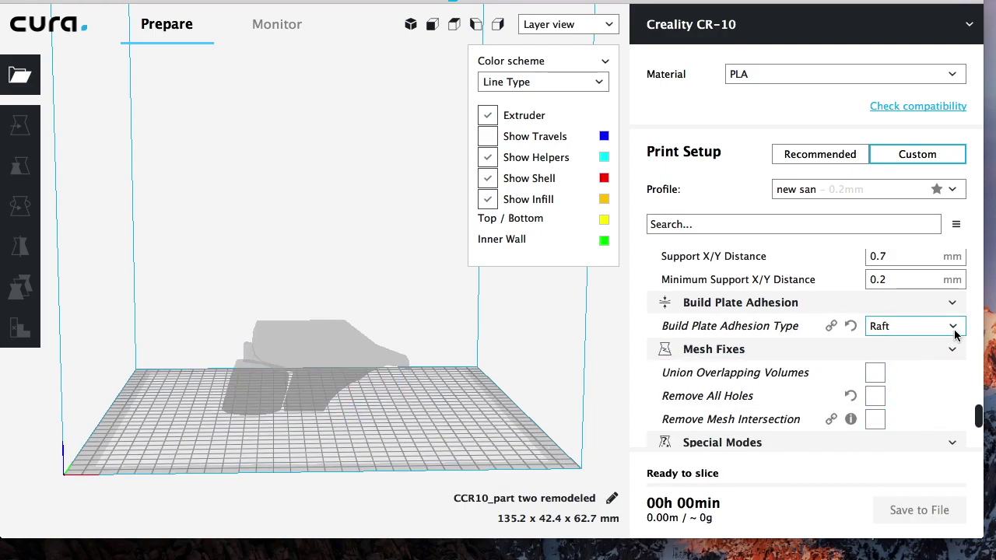
click(956, 332)
click(888, 346)
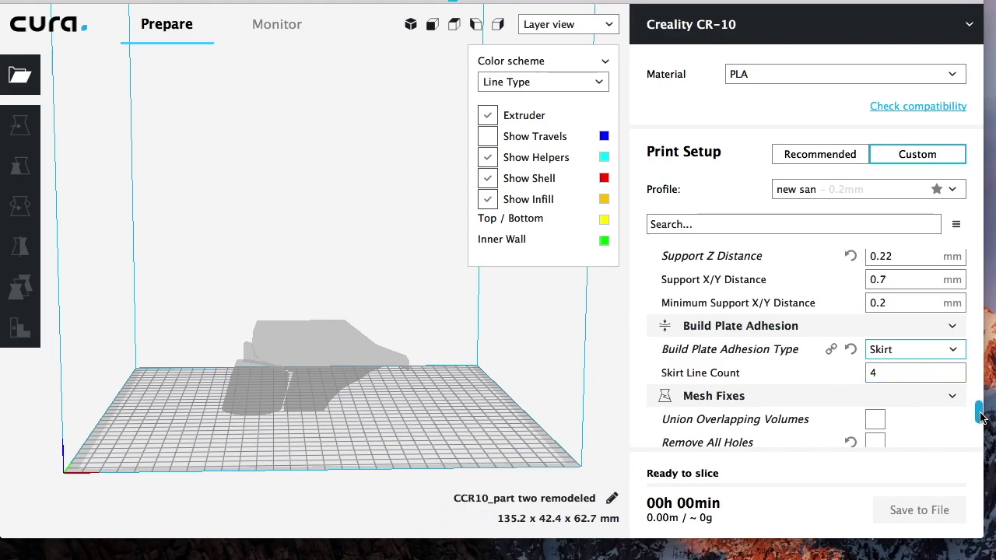
- Review the Mesh Fixes settings and return the model to Solid view
scroll(981, 418, down, 3)
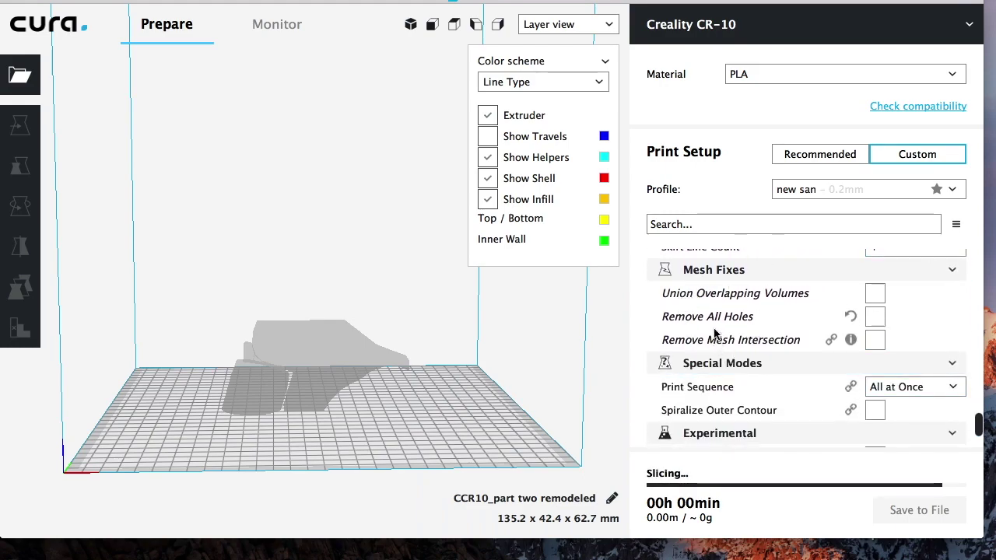
mouse_move(716, 340)
click(600, 28)
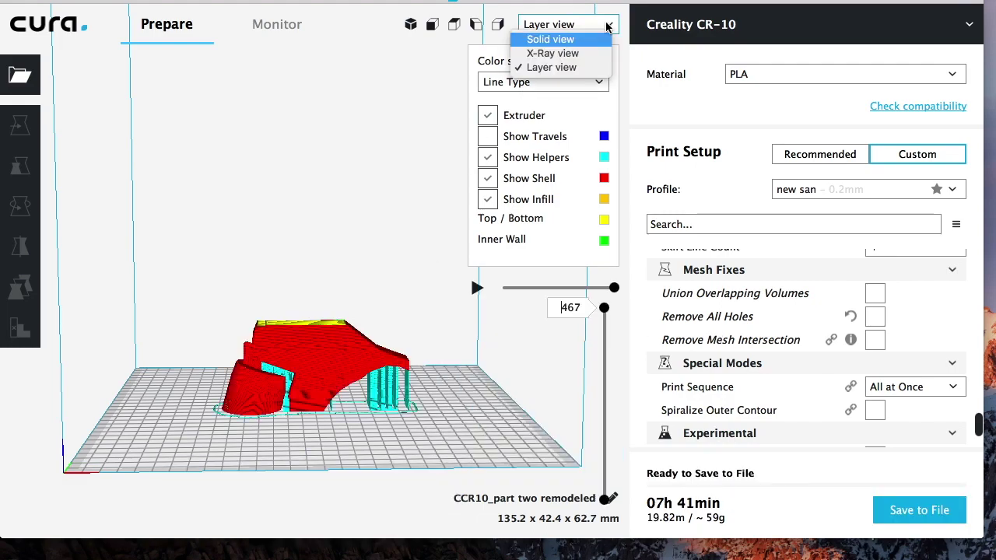
click(577, 40)
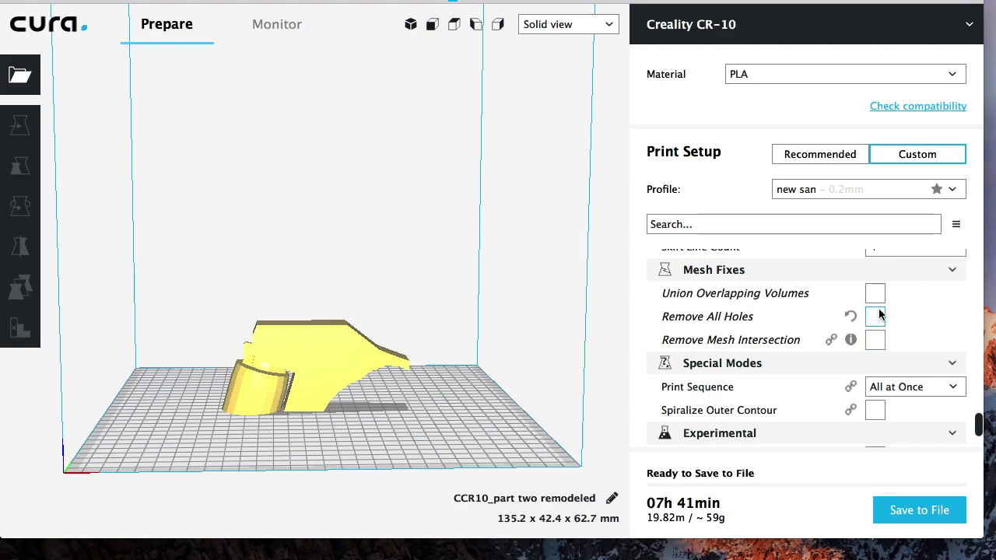
- Examine the Remove All Holes, Special Modes and Experimental adaptive layer settings, and return to the Quality section
mouse_move(873, 311)
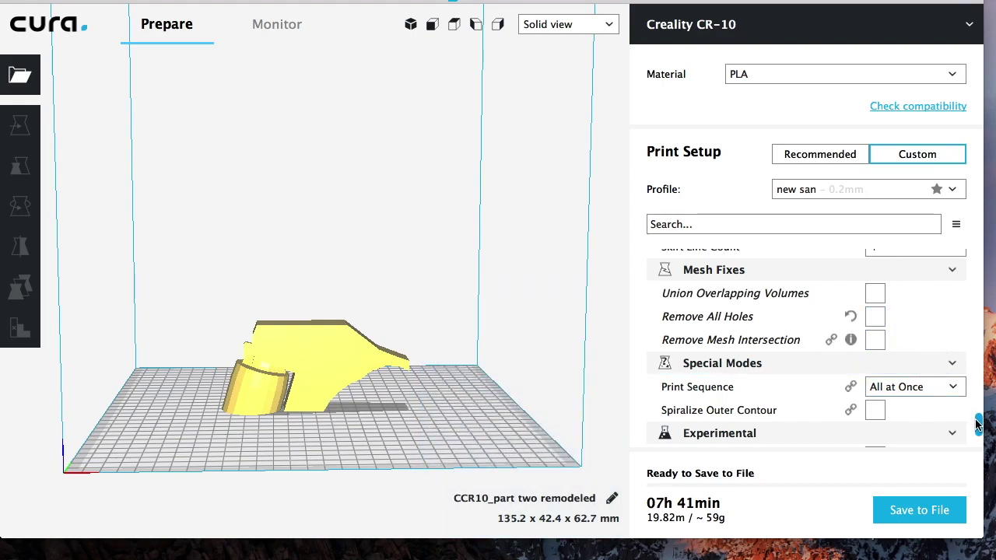
scroll(979, 424, down, 5)
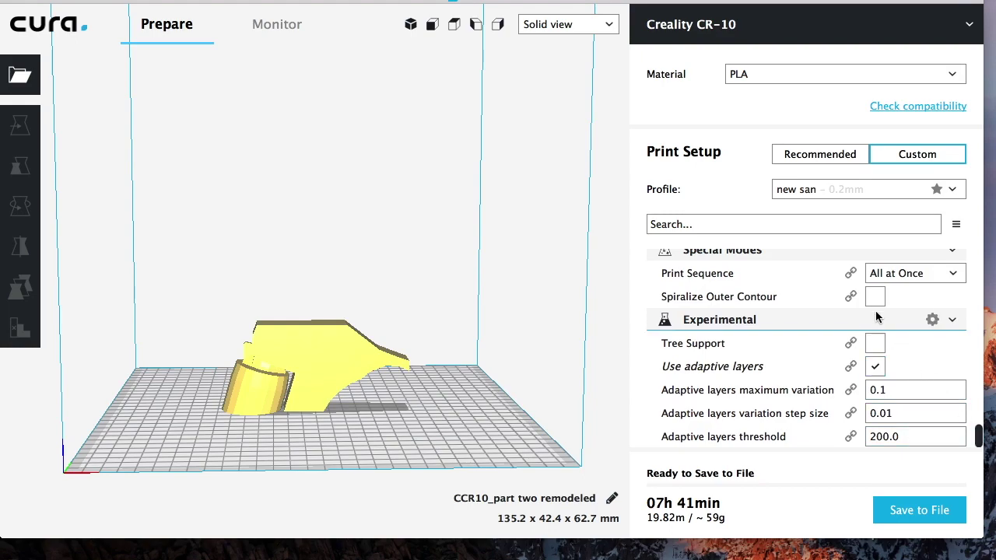
mouse_move(934, 289)
mouse_move(687, 305)
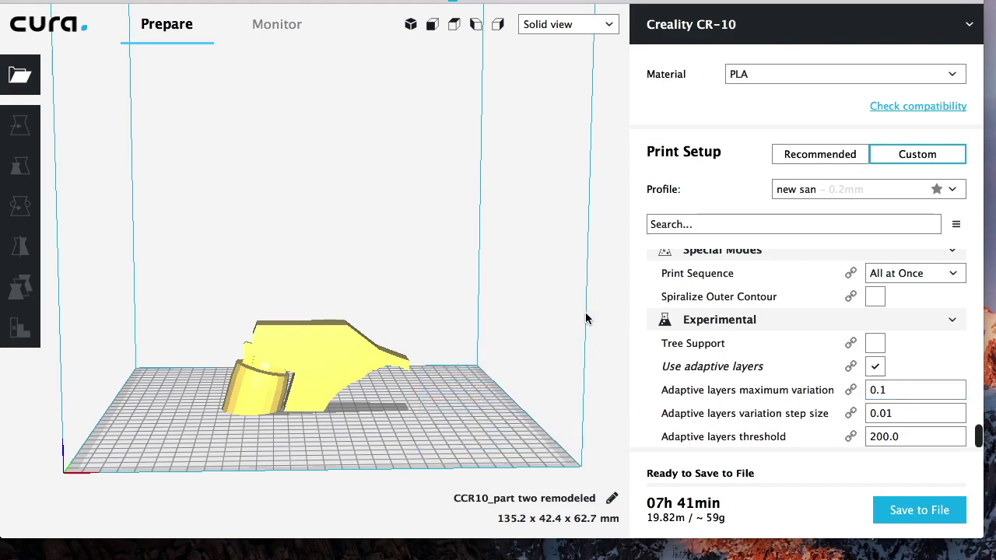
scroll(716, 278, up, 20)
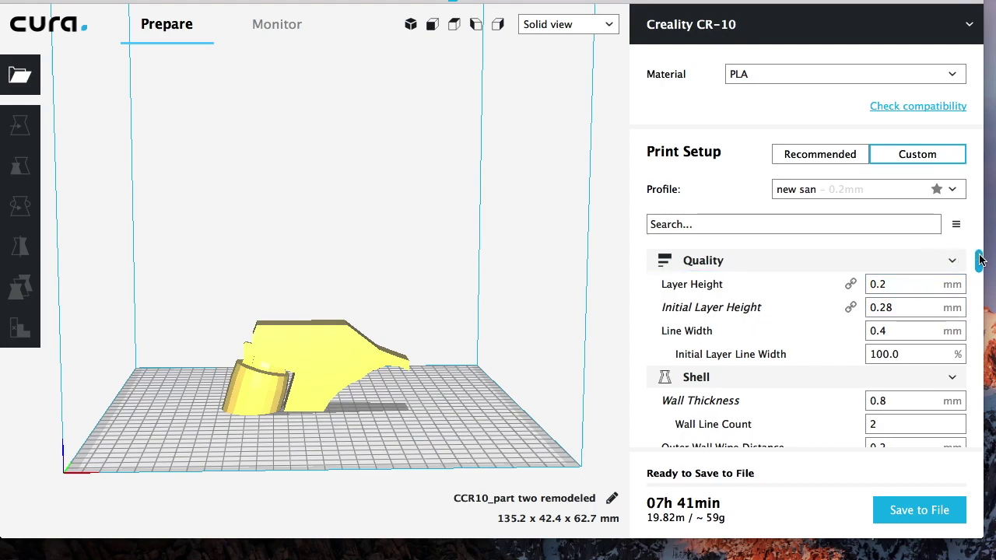
mouse_move(980, 260)
mouse_down()
mouse_move(980, 311)
mouse_move(980, 260)
mouse_up()
- Switch to SantTube's 3D Printing Group on Facebook and look through the print profiles in its Files section
click(575, 547)
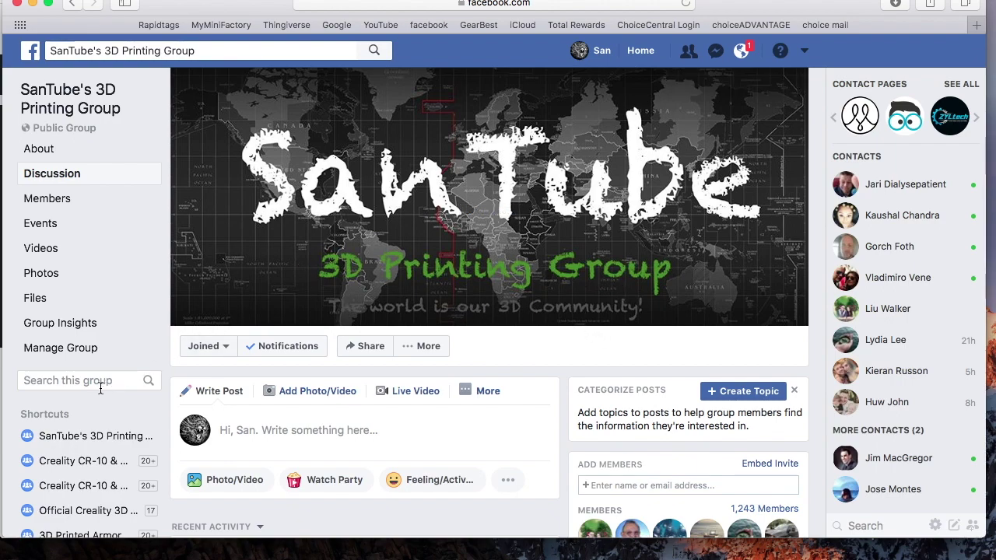
scroll(366, 350, down, 10)
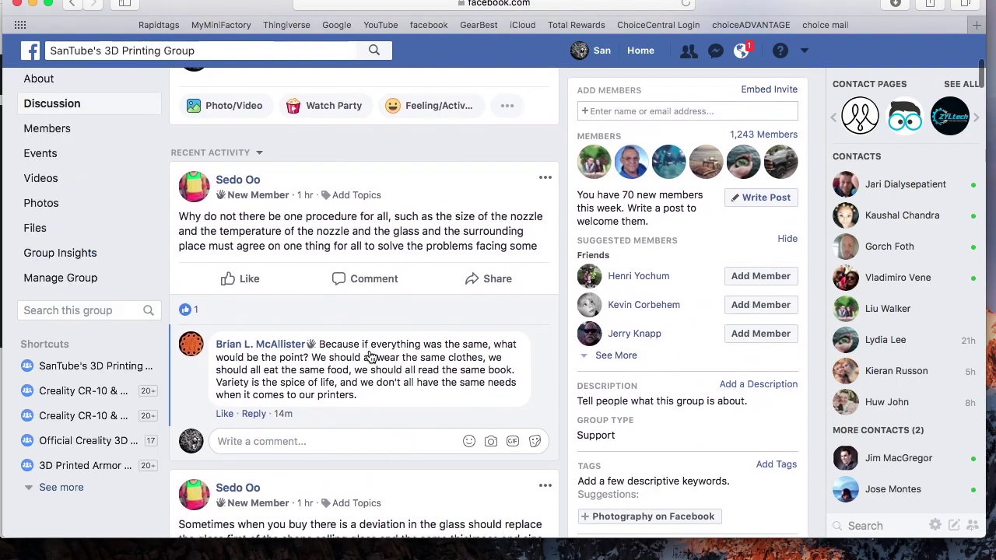
scroll(370, 355, up, 5)
scroll(370, 354, up, 3)
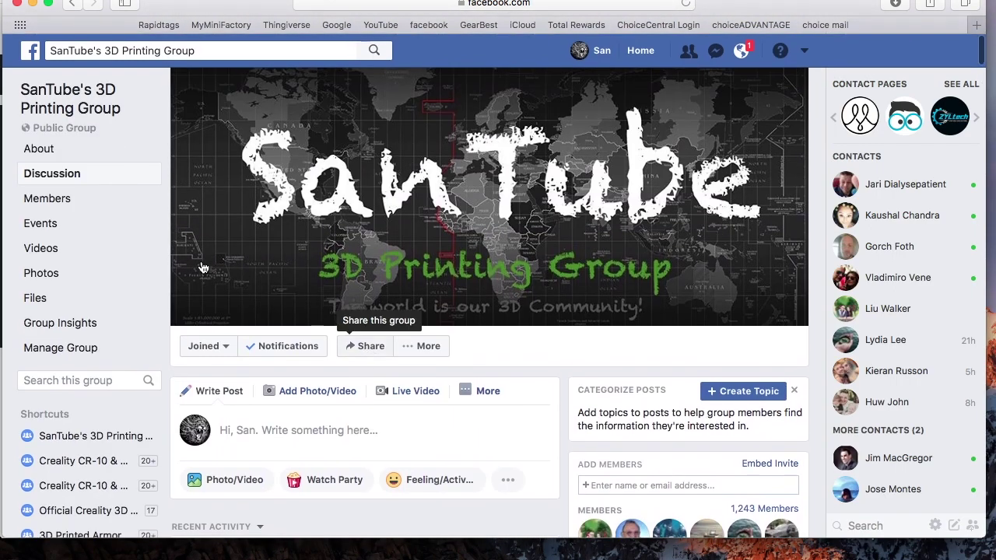
click(34, 300)
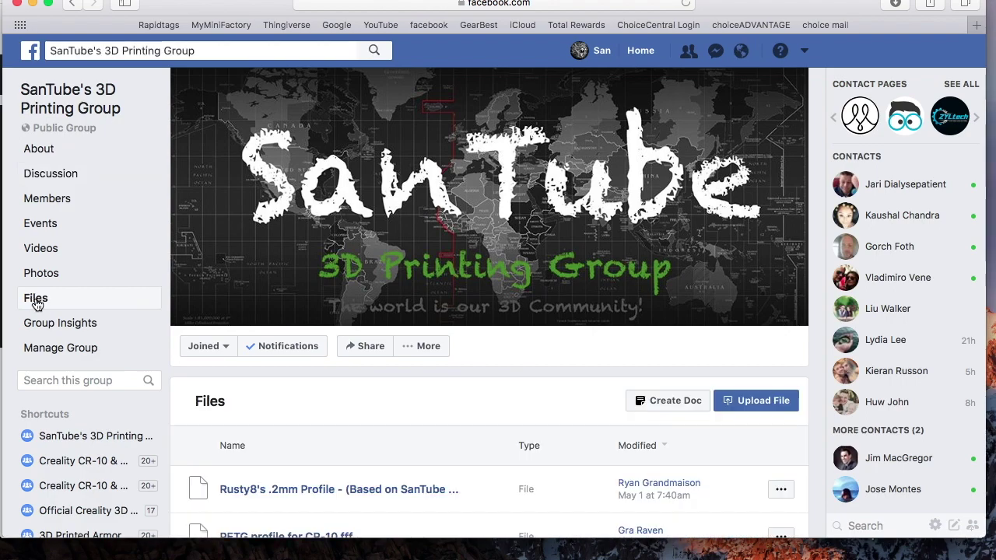
scroll(439, 533, down, 1)
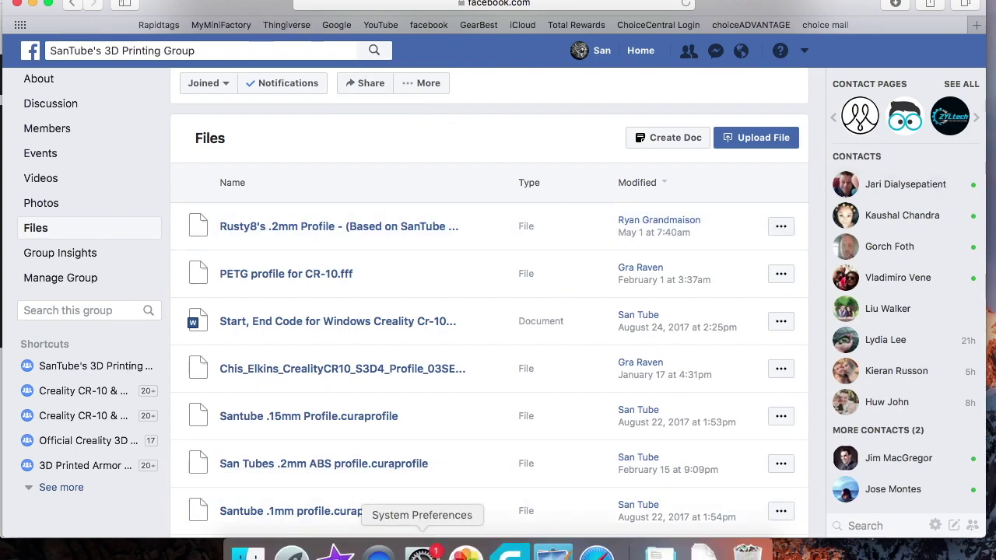
- Switch back to Cura and look at the Layer Height setting in the Quality section
click(510, 554)
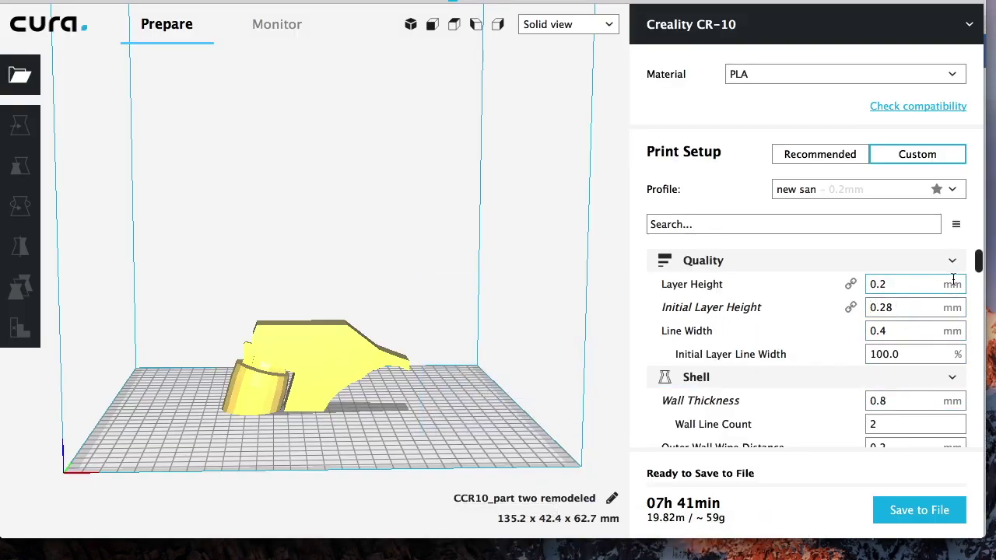
mouse_move(953, 280)
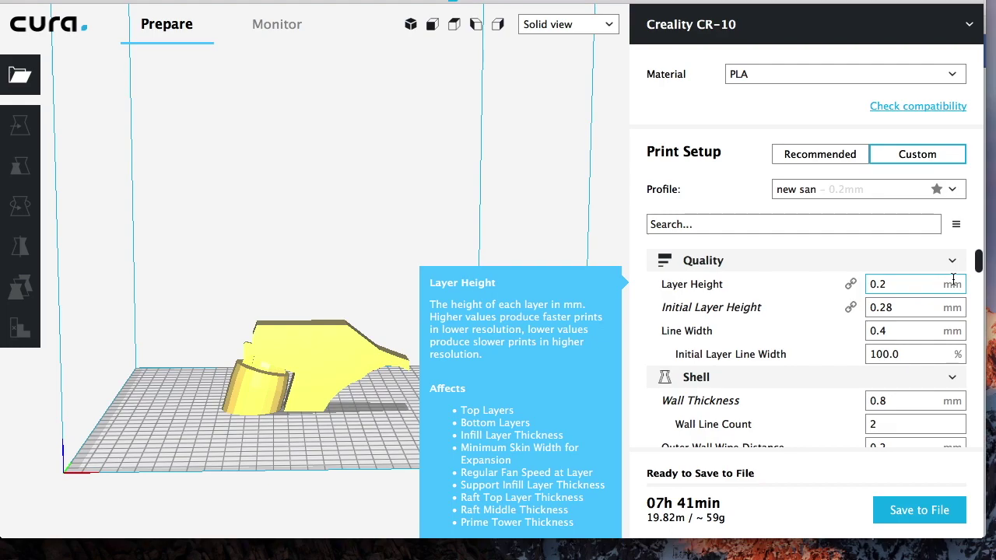